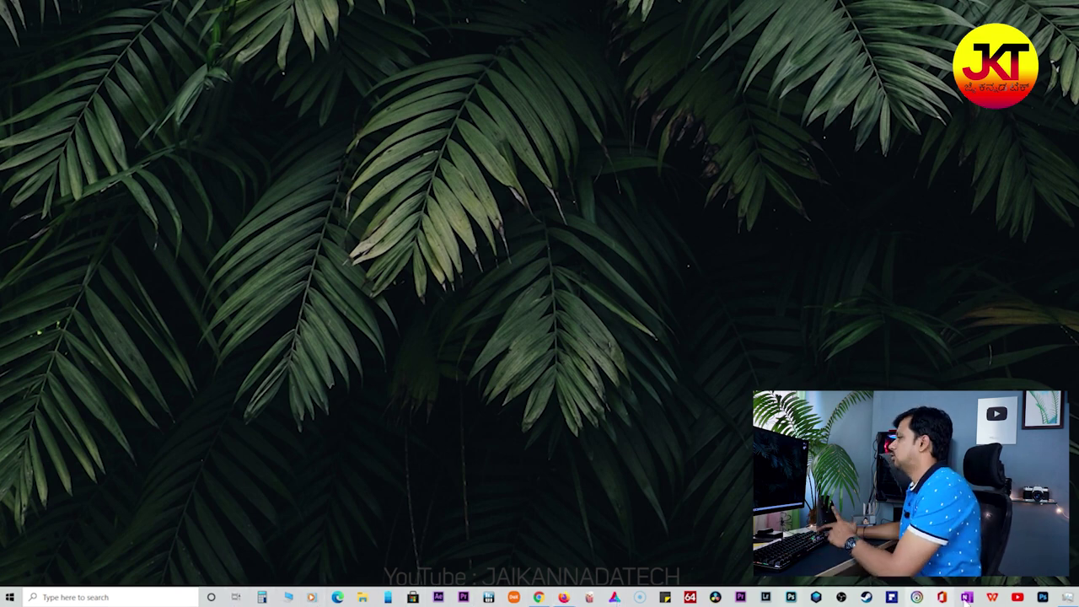
Step: Open Calculator, pin it to the taskbar, and close its window
left_click(261, 597)
right_click(261, 596)
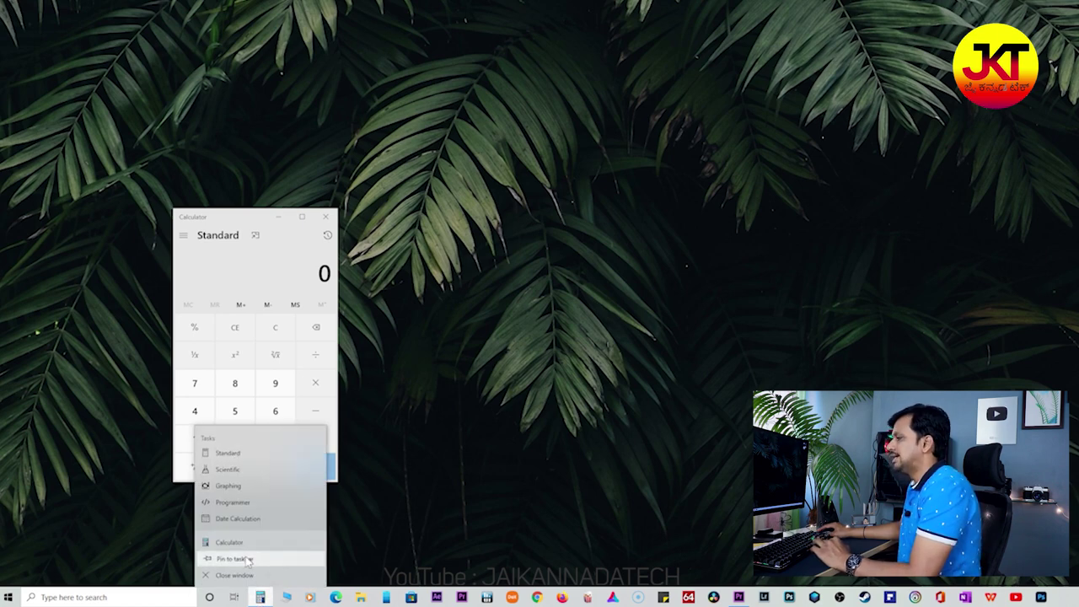
left_click(247, 559)
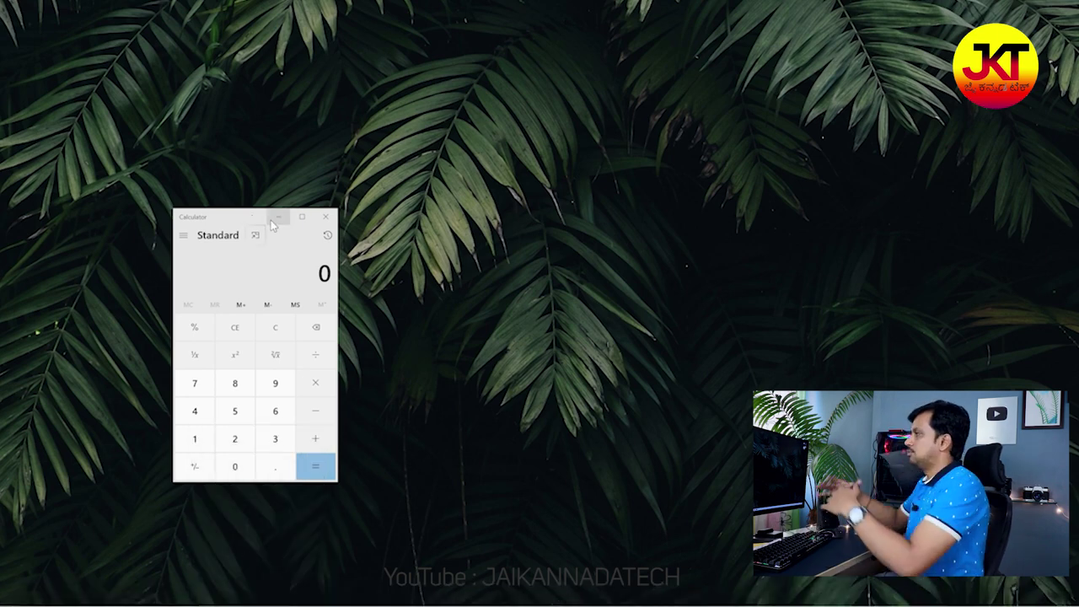
left_click(324, 217)
Step: Test the pinned Calculator shortcut by launching the program from it and closing it again
mouse_move(304, 600)
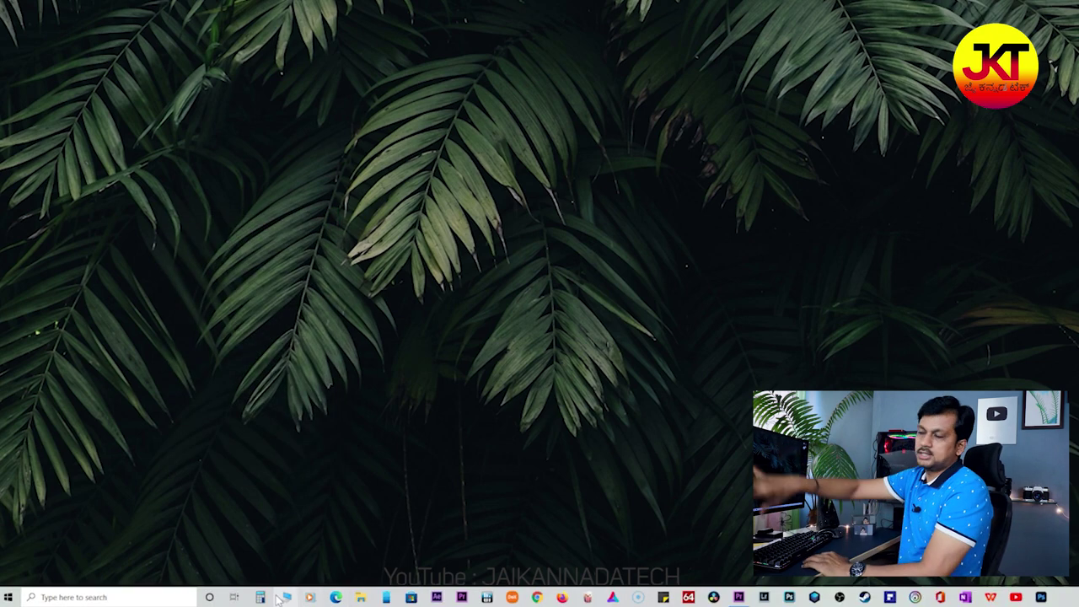
left_click(263, 597)
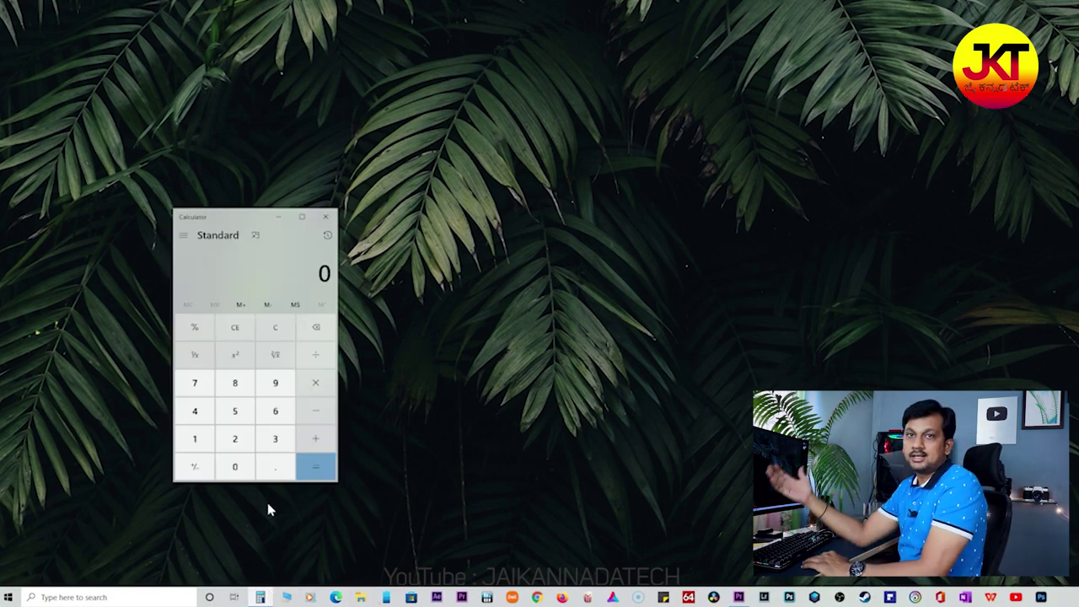
left_click(325, 216)
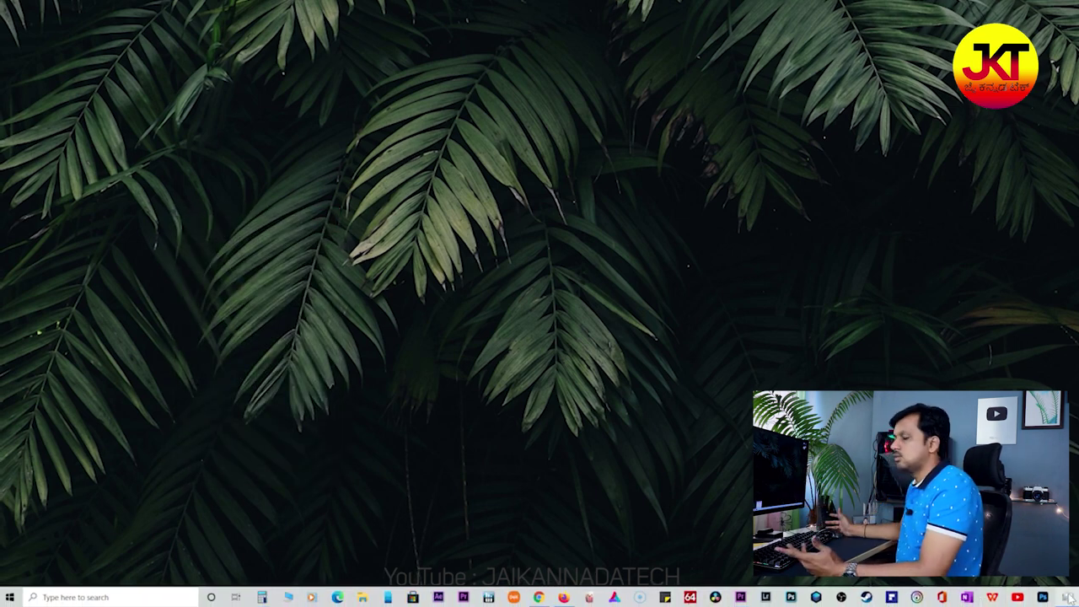
key("ctrl+shift+Escape")
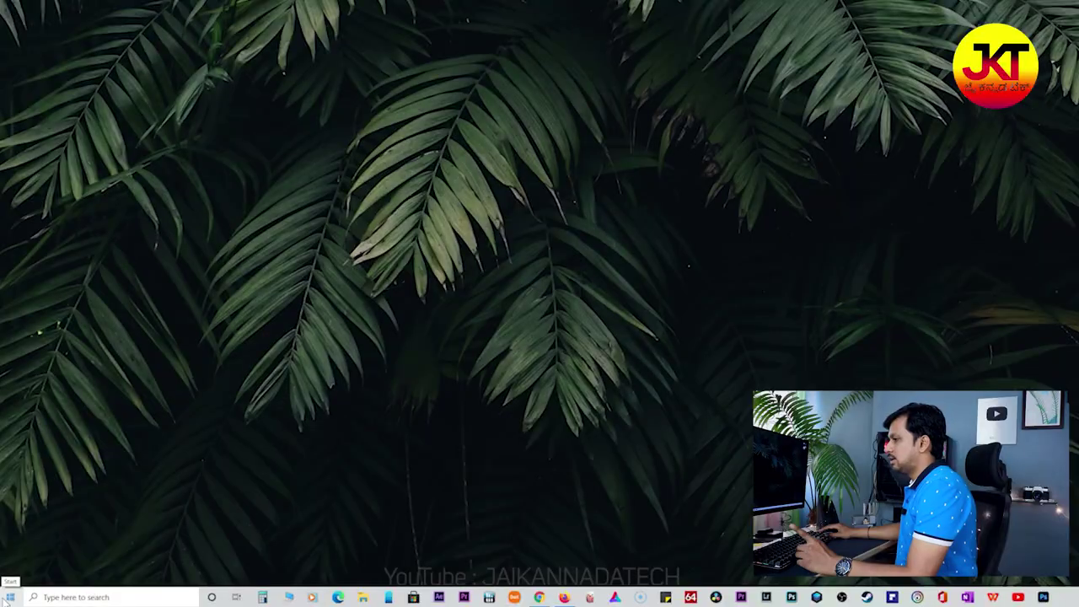
Step: Search Windows for "power", open the Power & sleep settings, and reposition the window on the desktop
left_click(7, 600)
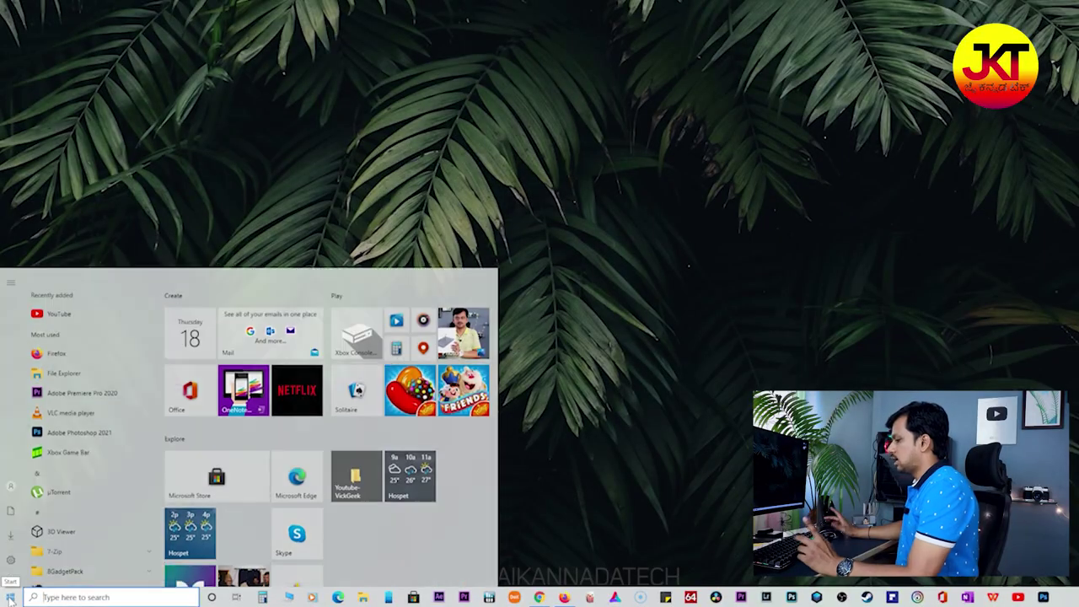
type("power")
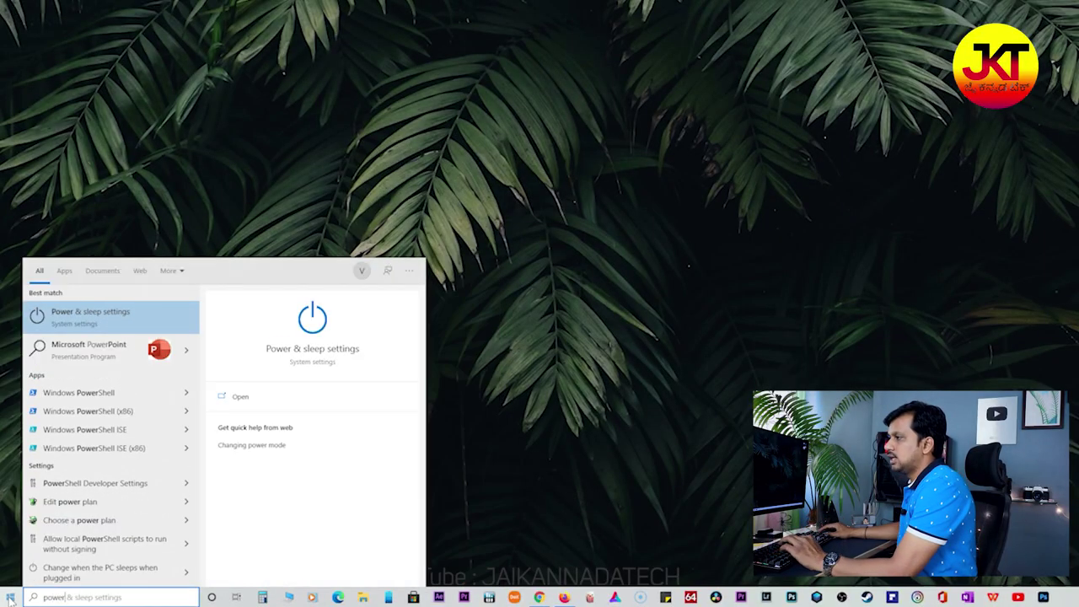
left_click(139, 315)
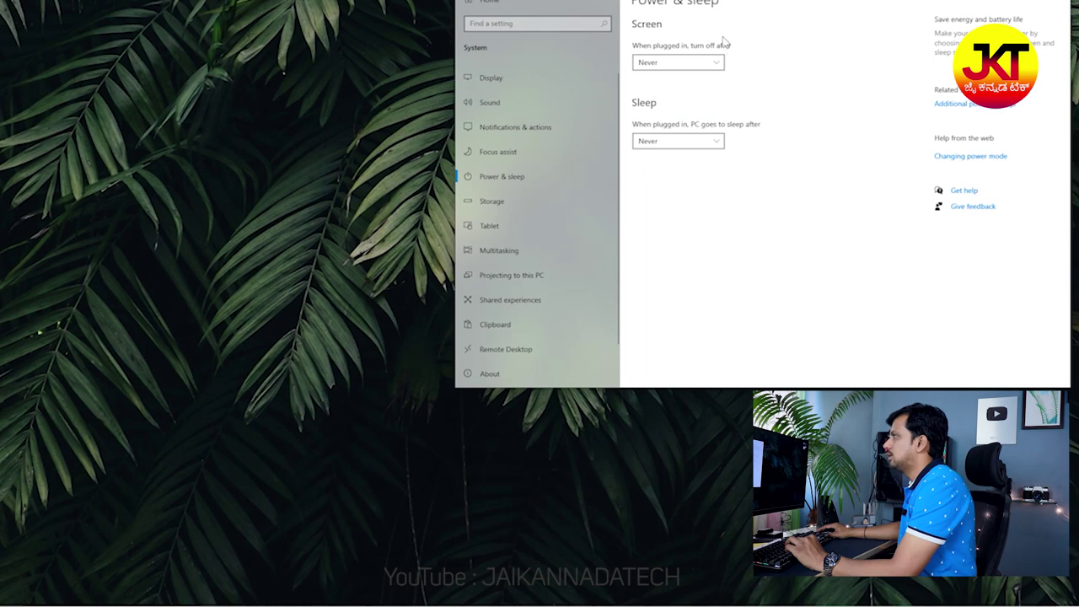
left_click_drag(748, 16, 873, 65)
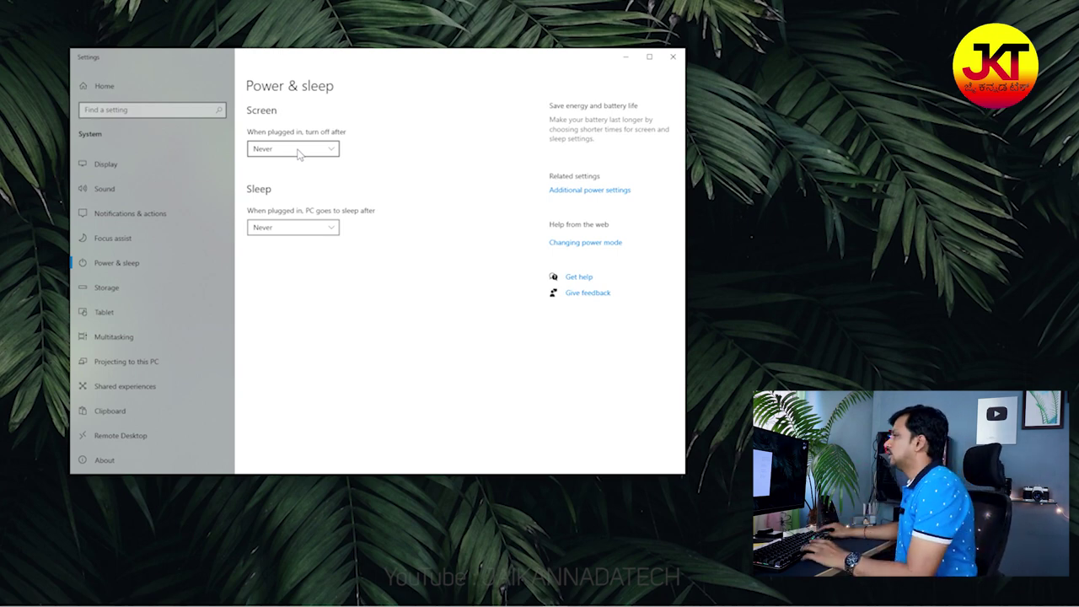
Step: Examine the available plugged-in time options for turning off the screen and putting the PC to sleep
left_click(299, 153)
left_click(408, 110)
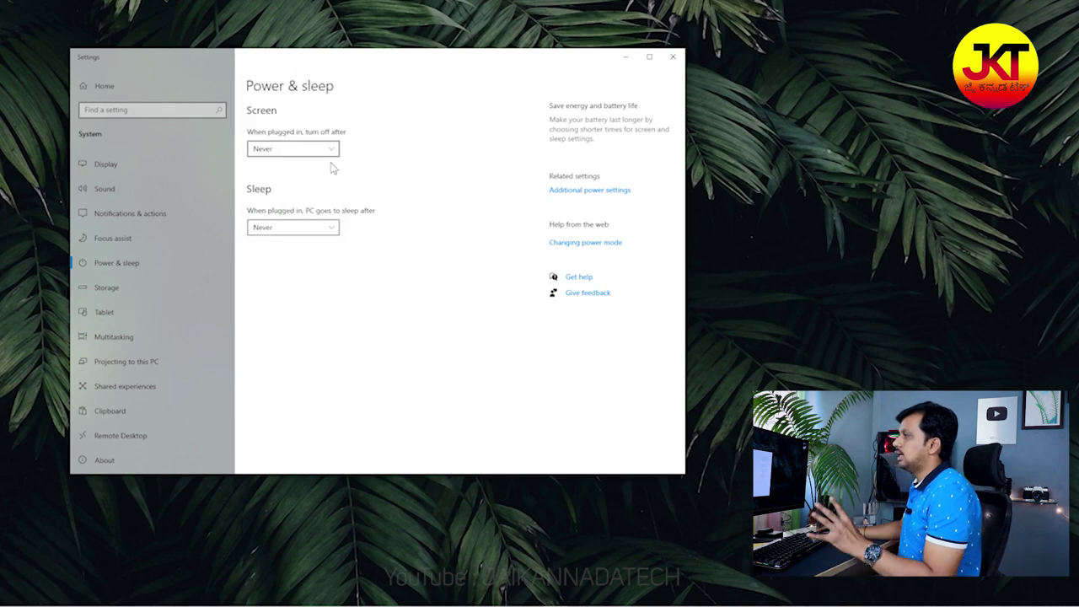
left_click(331, 233)
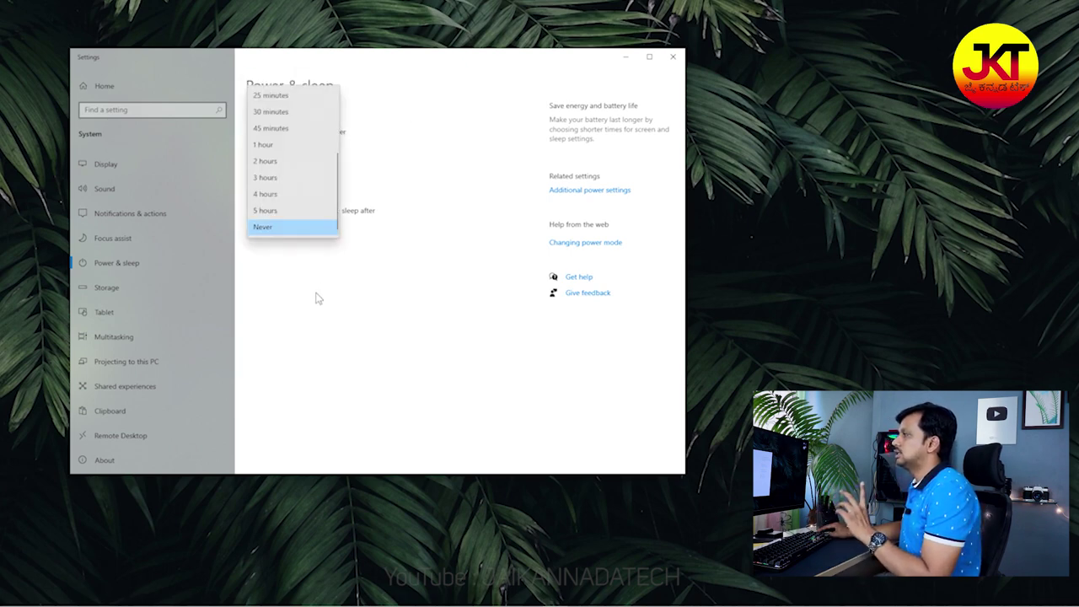
left_click(318, 298)
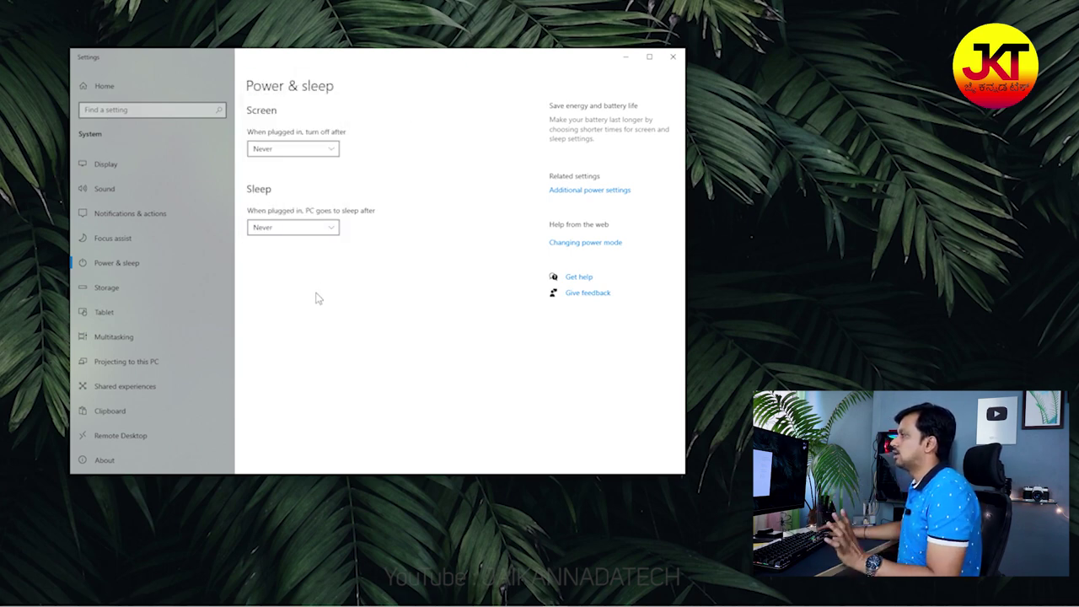
Step: Open the additional power settings, reposition the Power Options window, and expand the list of additional power plans
left_click(574, 193)
left_click_drag(569, 38, 191, 93)
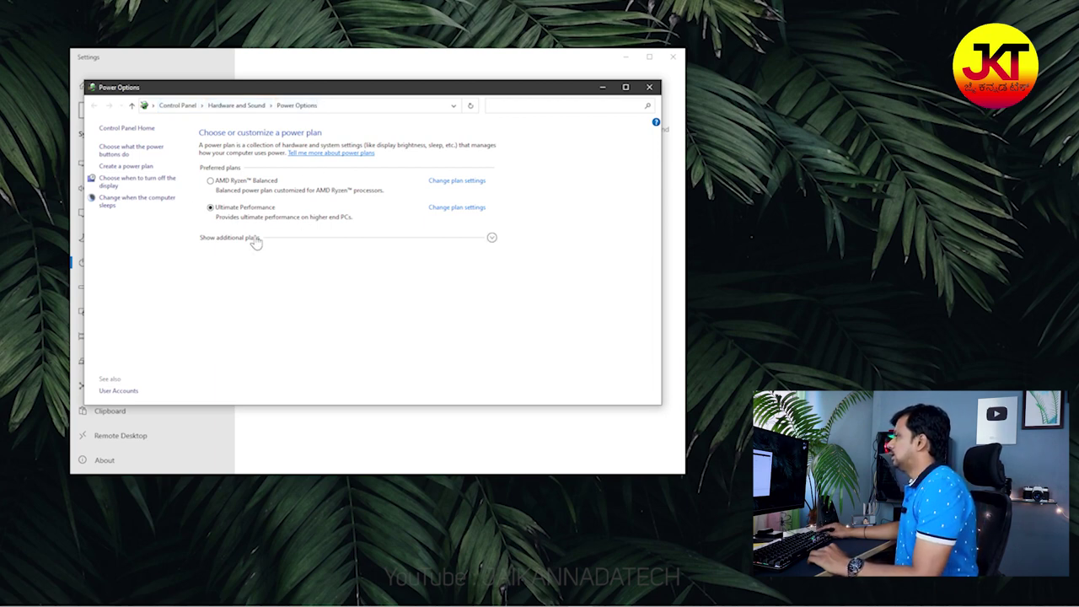
left_click(495, 240)
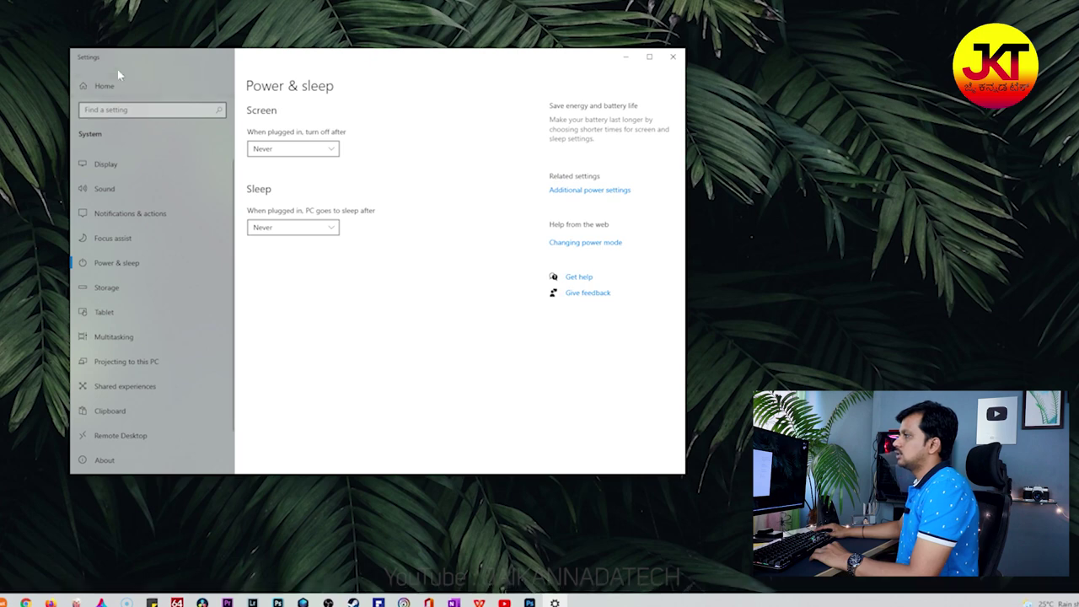
Step: In the Notifications & actions settings, turn off notifications from the senders Dolby Access, Office and RAR Opener
left_click(115, 214)
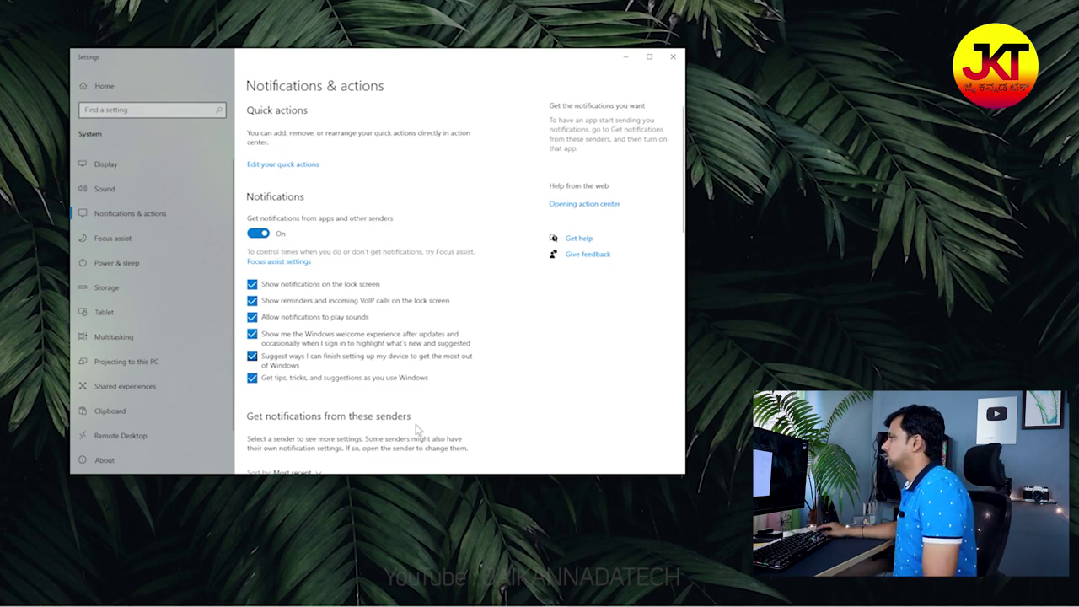
scroll(253, 233, "down", 5)
scroll(291, 223, "up", 1)
scroll(291, 224, "up", 2)
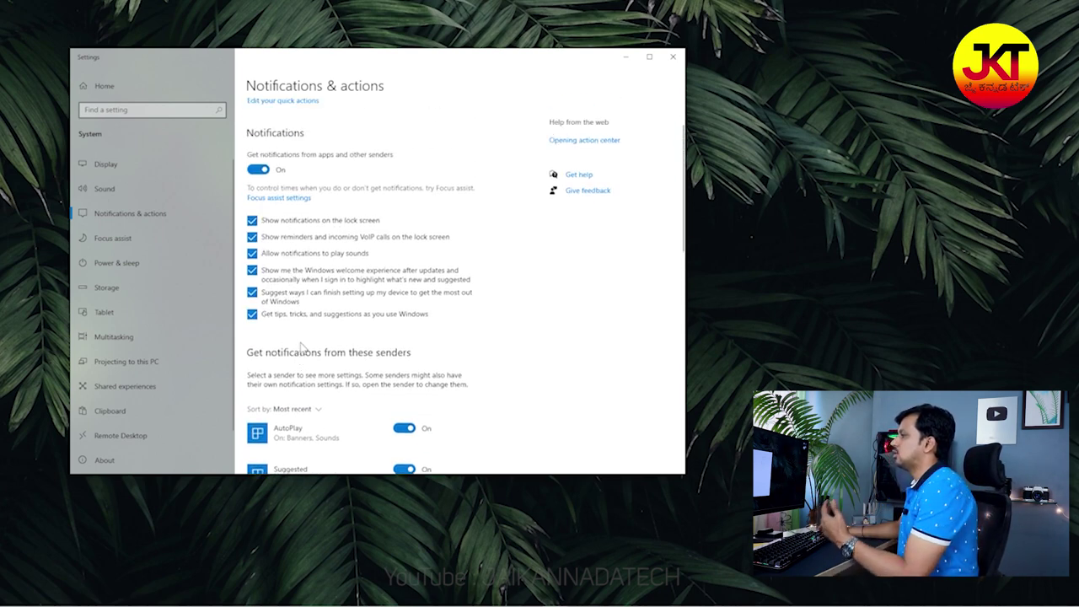
scroll(396, 278, "down", 5)
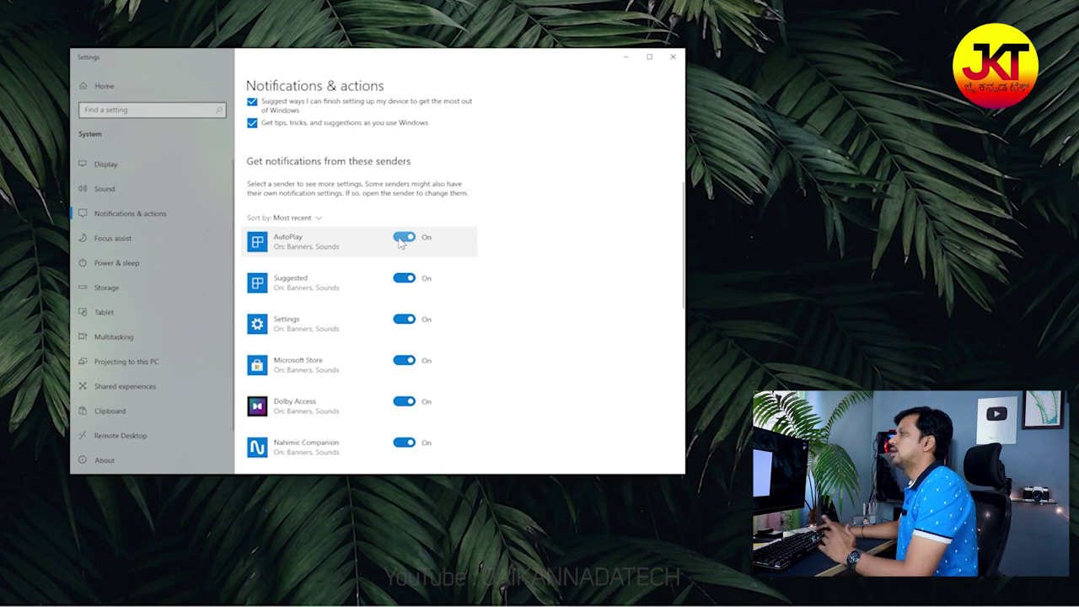
scroll(396, 278, "down", 3)
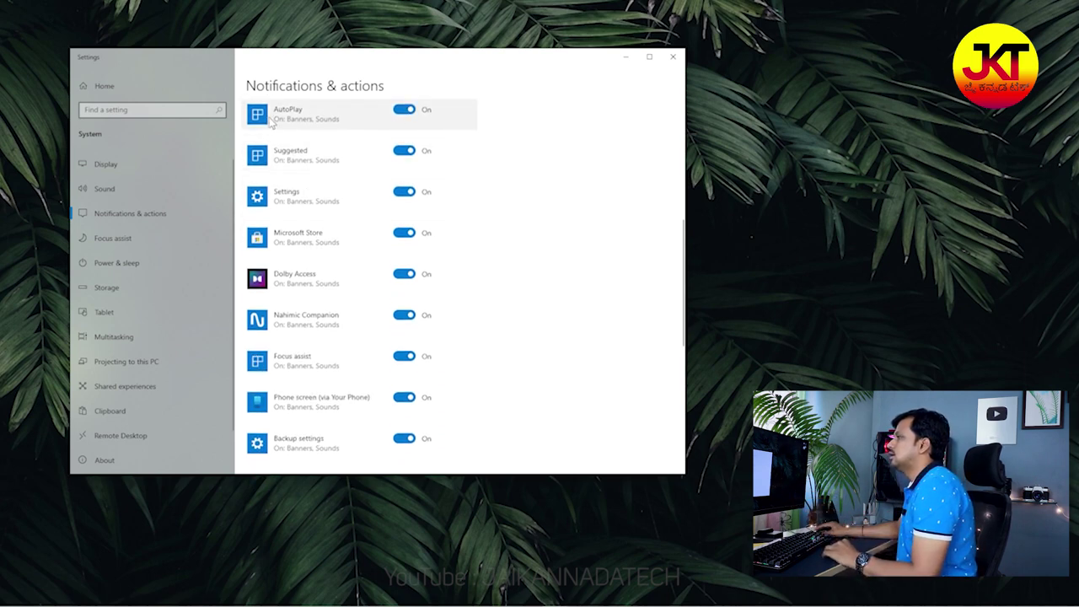
scroll(298, 207, "down", 3)
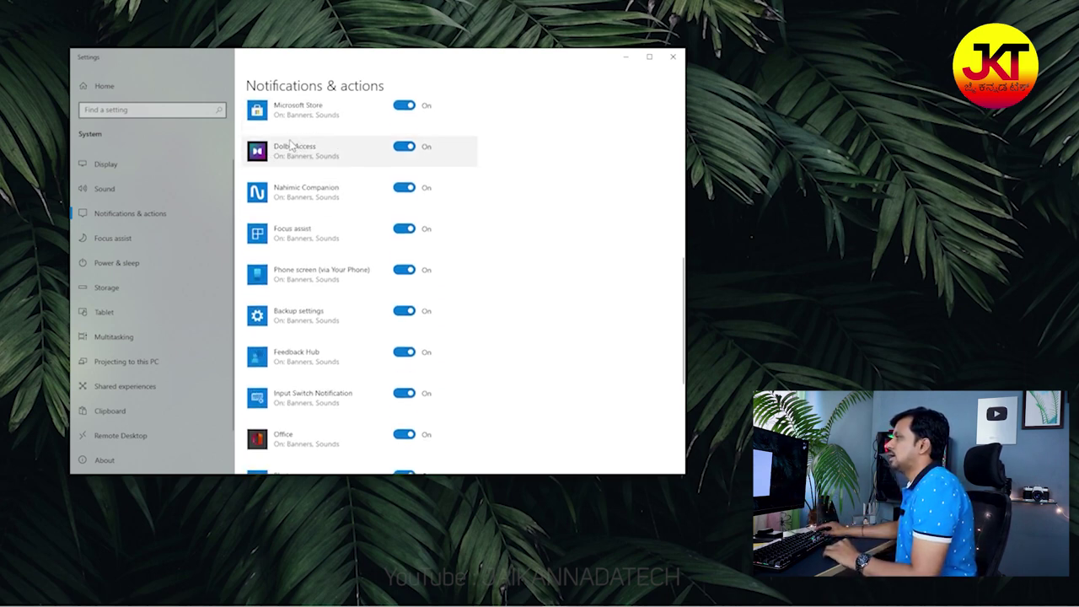
left_click(402, 149)
scroll(373, 219, "down", 6)
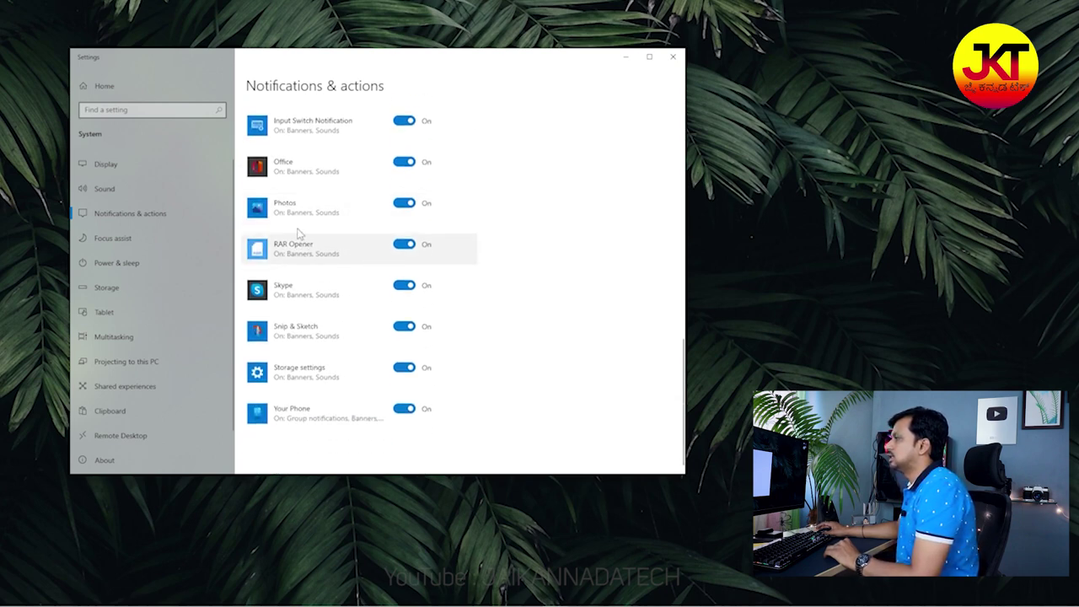
left_click(404, 165)
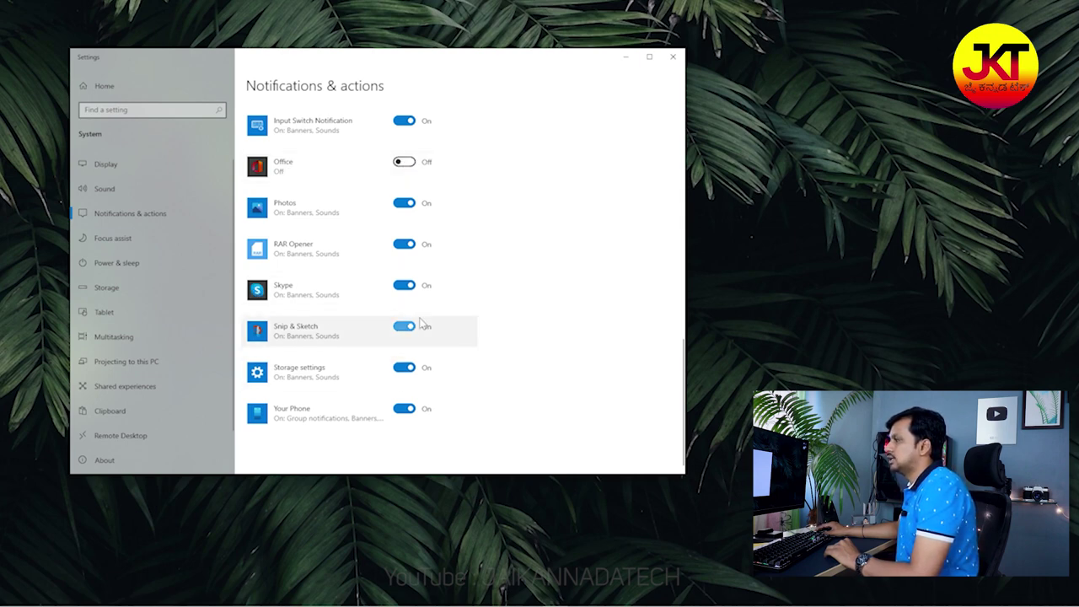
left_click(405, 245)
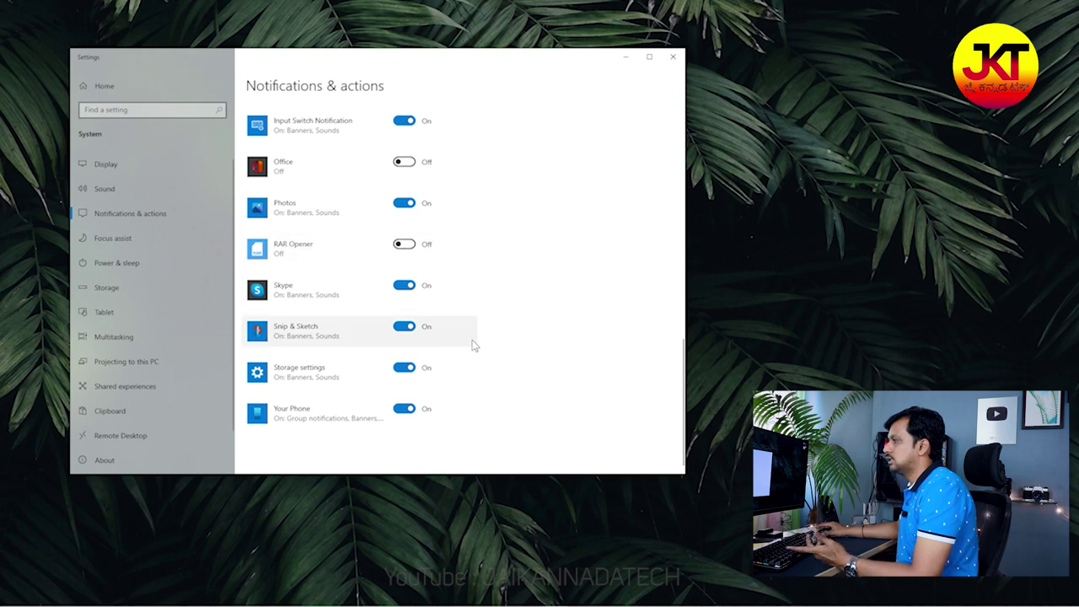
Step: Turn off notifications, reminders and incoming VoIP calls on the lock screen
scroll(472, 344, "up", 10)
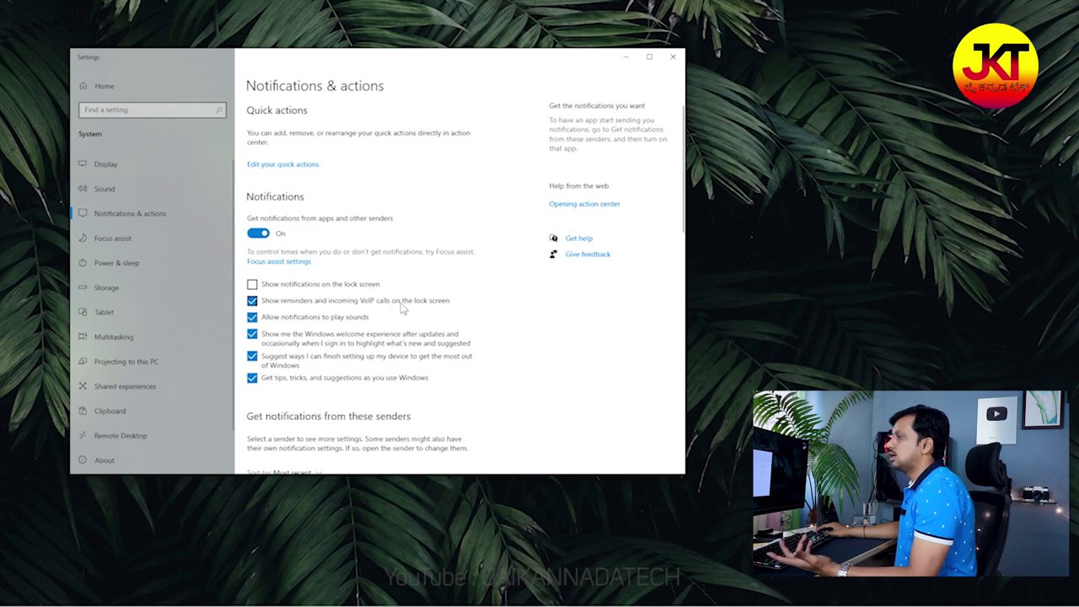
left_click(284, 305)
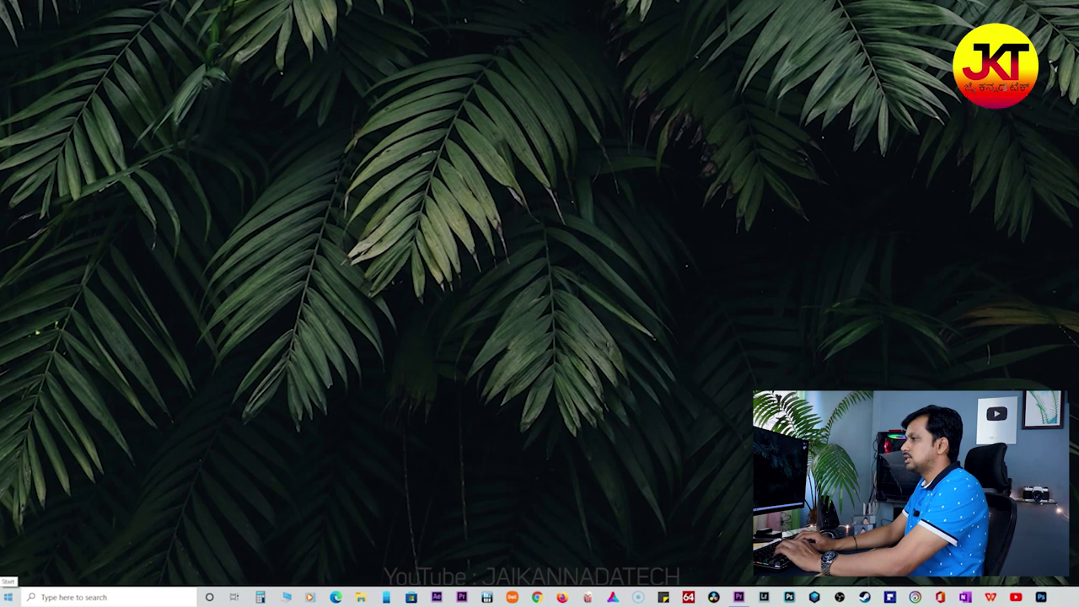
Step: Search Windows for "indexin", open Indexing Options, and move its window toward the middle of the desktop
key("super")
type("indexin")
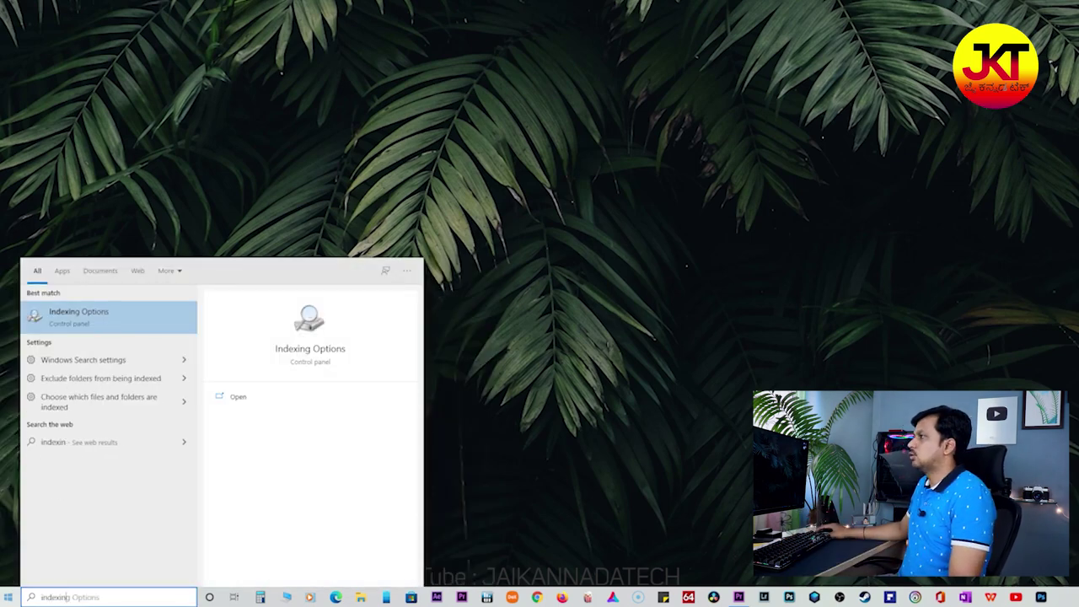
key("Return")
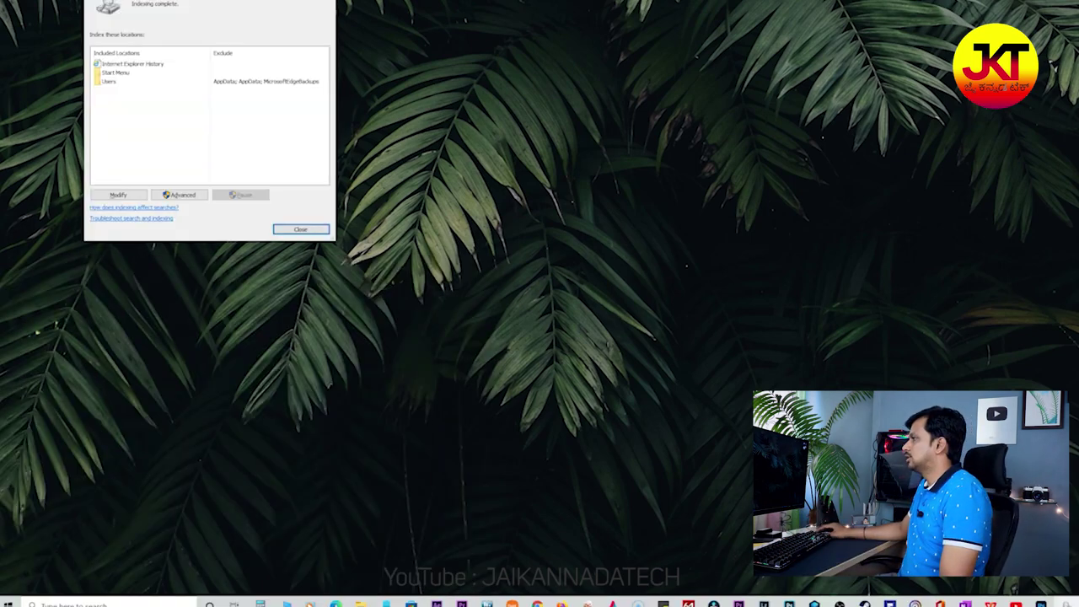
left_click_drag(189, 1, 496, 126)
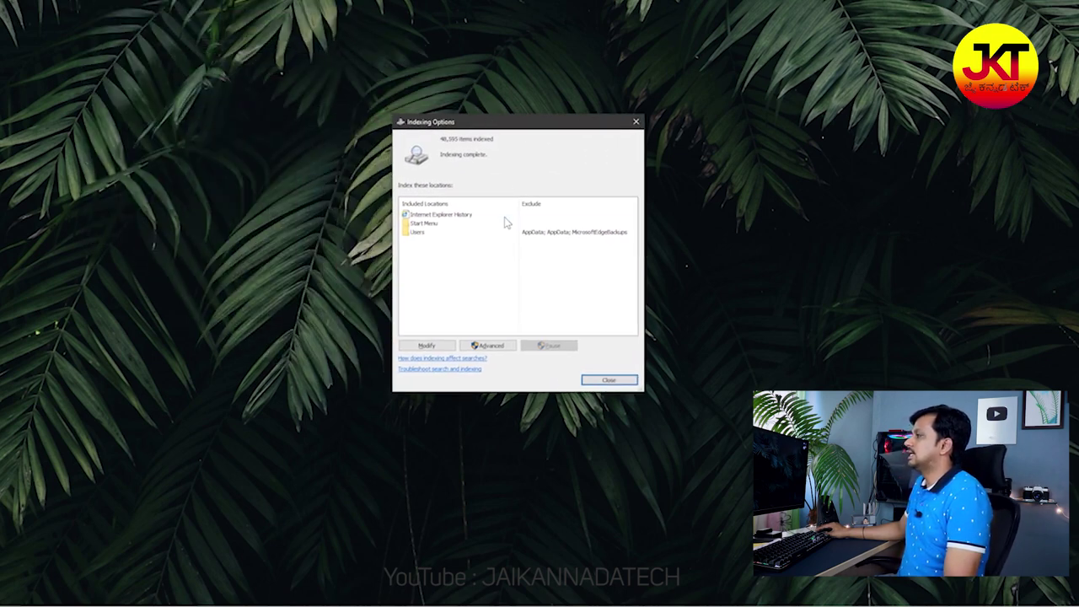
Step: Select the Start Menu location, open the advanced indexing options, and highlight the current index location path
left_click(434, 224)
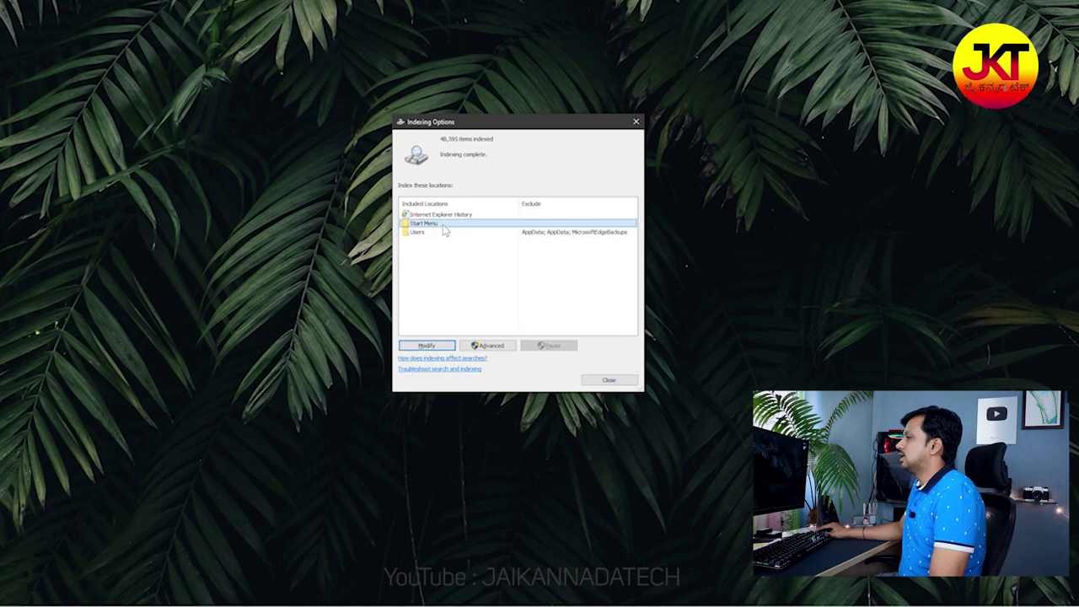
left_click(493, 347)
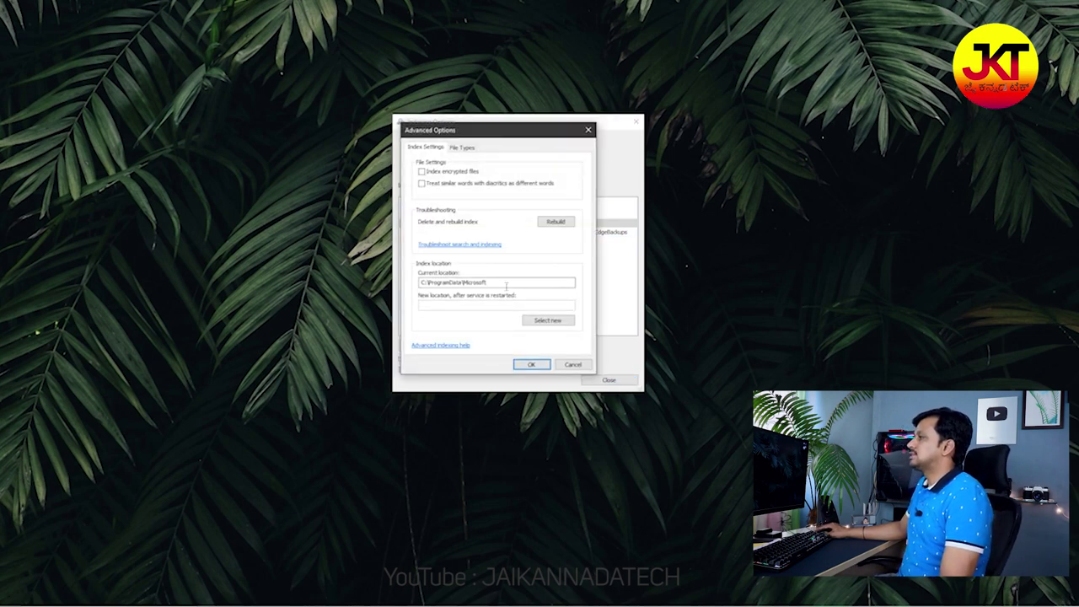
left_click_drag(492, 285, 390, 287)
key("Tab")
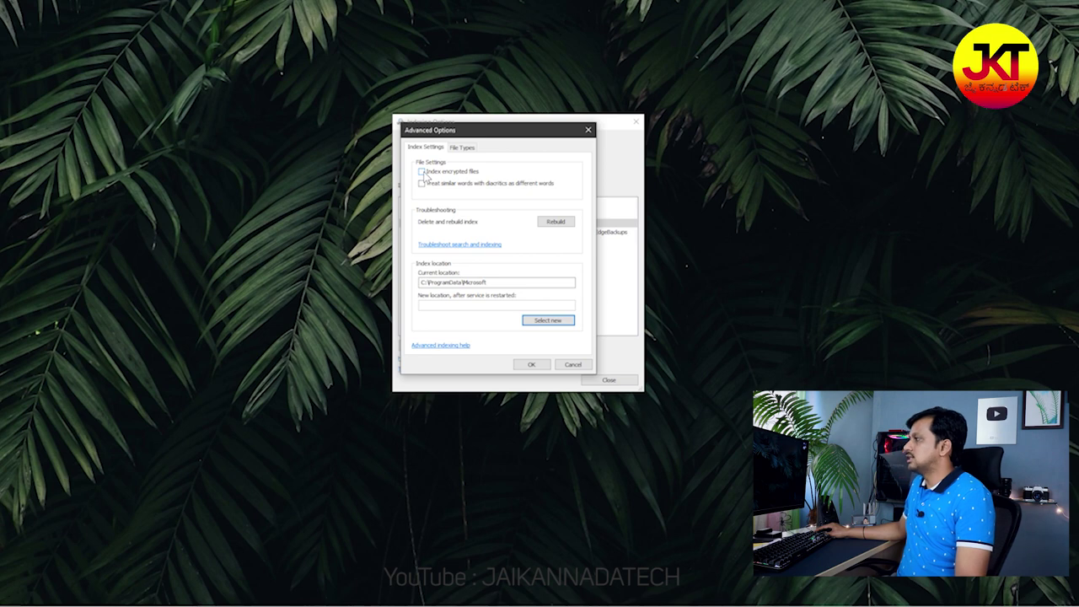
key("shift+Tab")
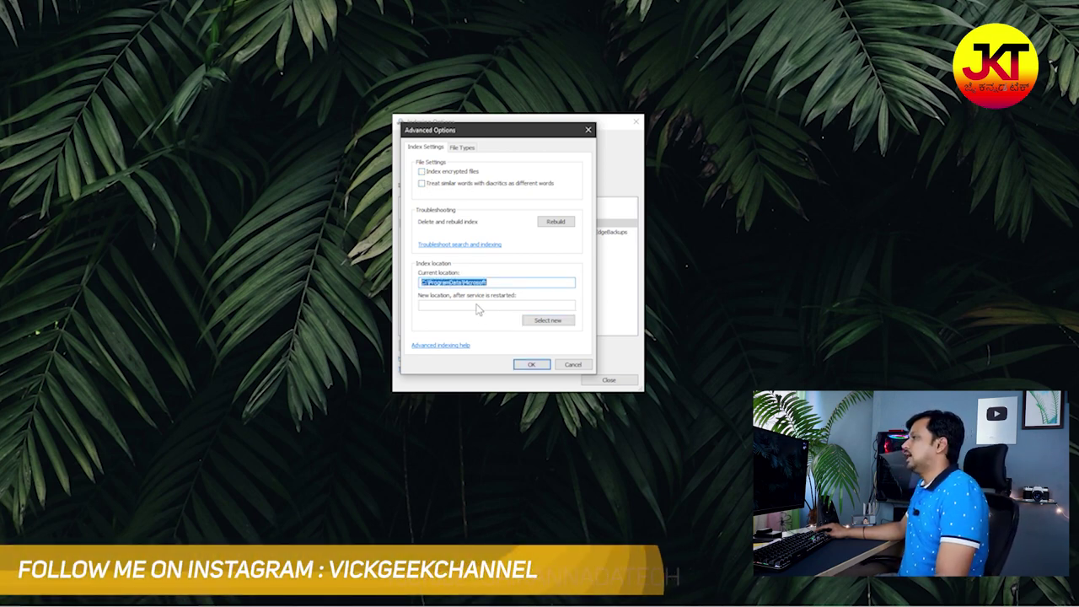
Step: Browse the drives available as a new index location, and close the folder browser without choosing one
left_click(535, 323)
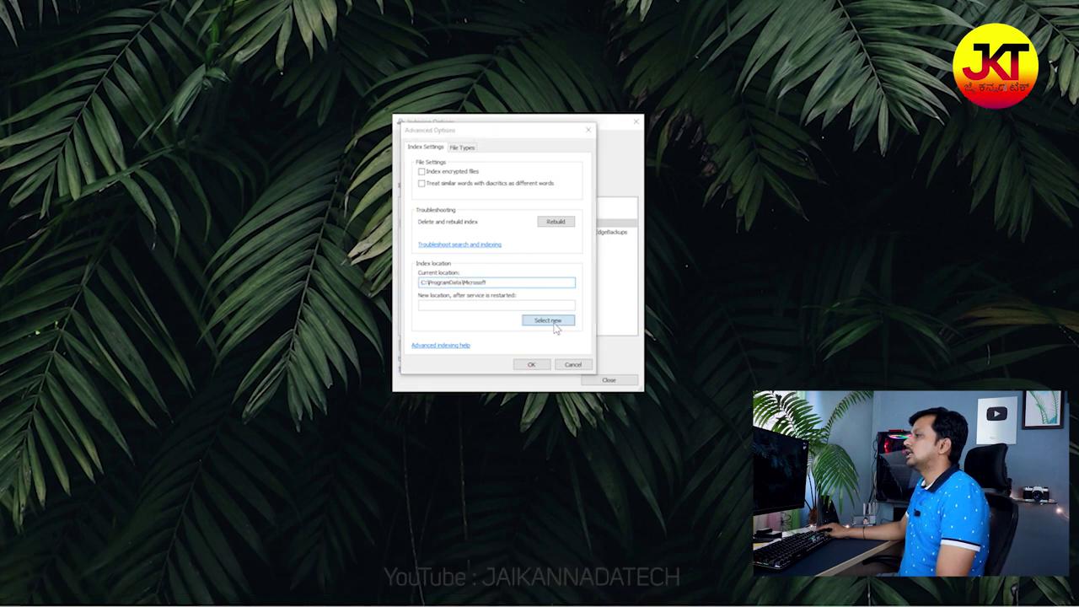
left_click_drag(876, 162, 593, 126)
left_click(527, 250)
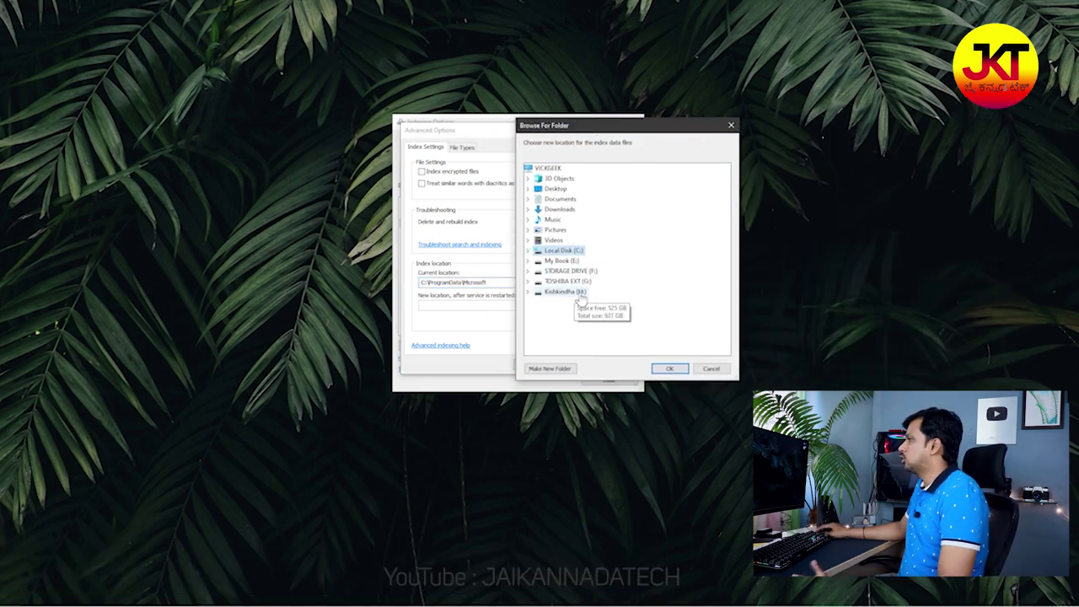
left_click(710, 369)
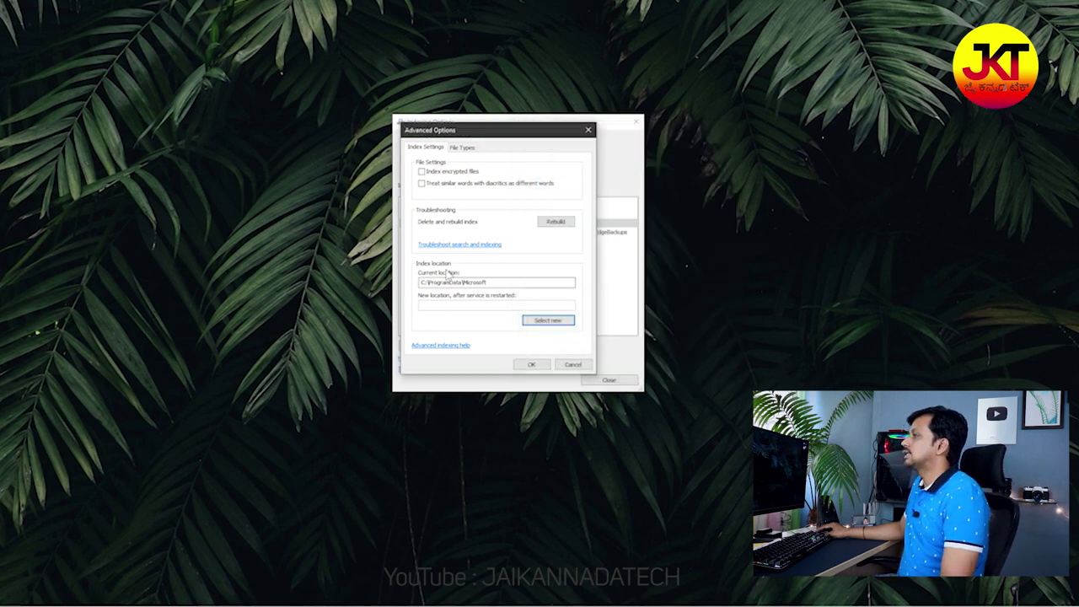
Step: Look through the indexed file types, exclude extensions such as 3g2, 3gp and 3gp2 from indexing, and close the advanced indexing options
left_click(464, 148)
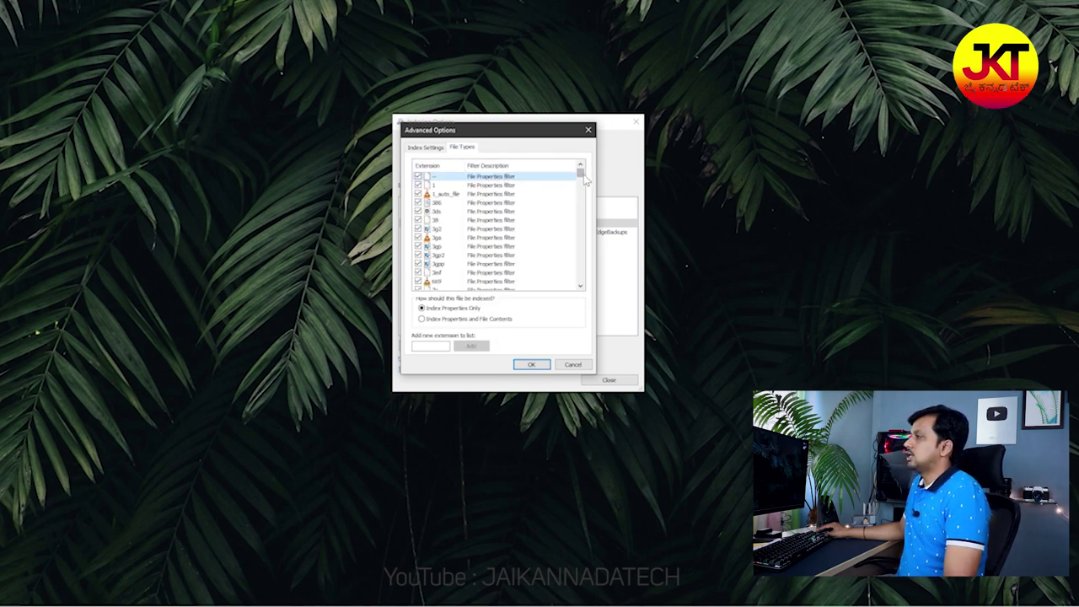
left_click_drag(583, 179, 552, 299)
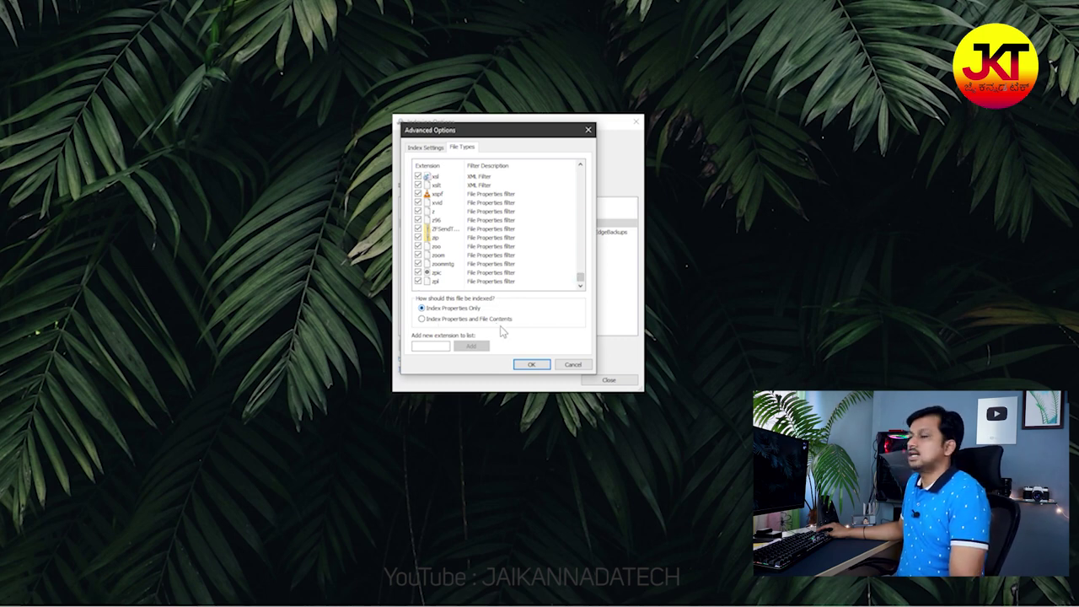
left_click_drag(580, 277, 580, 172)
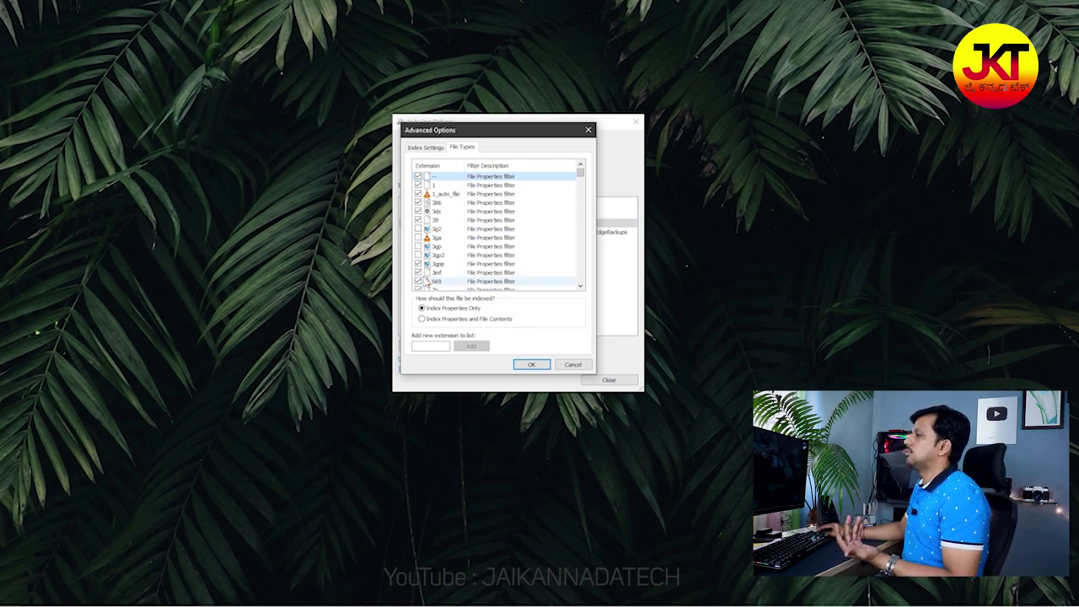
key("Return")
left_click(579, 300)
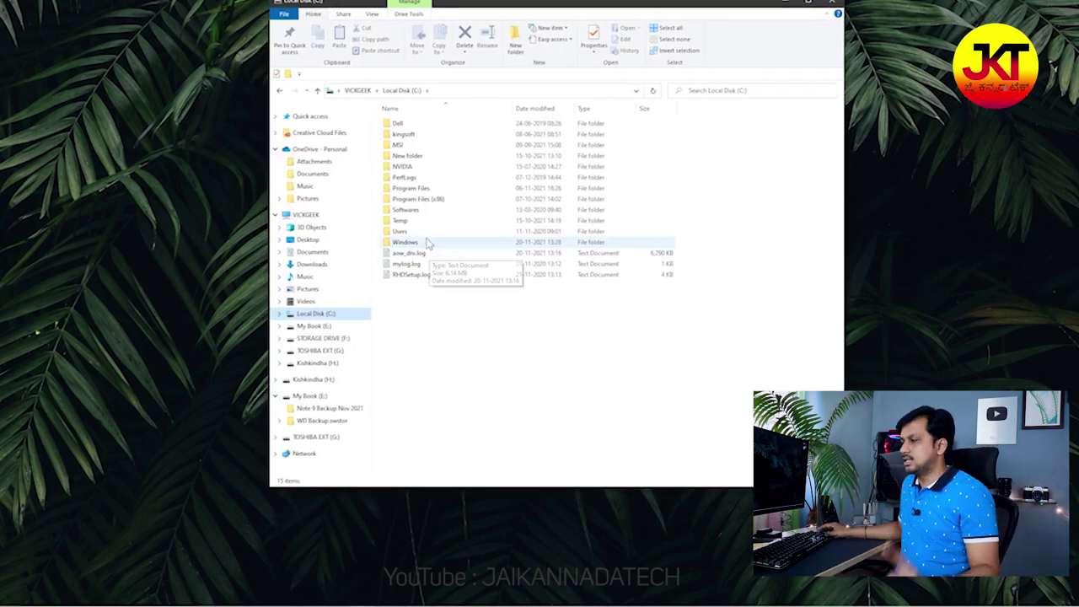
Step: Open the Windows folder on the C: drive and go into its Temp subfolder
double_click(426, 241)
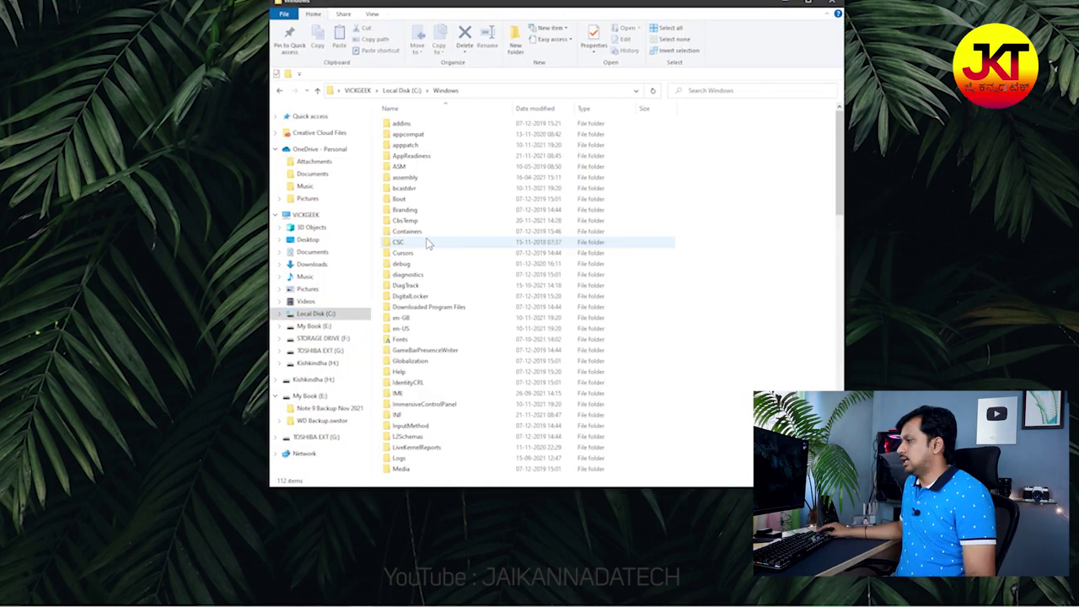
key("t")
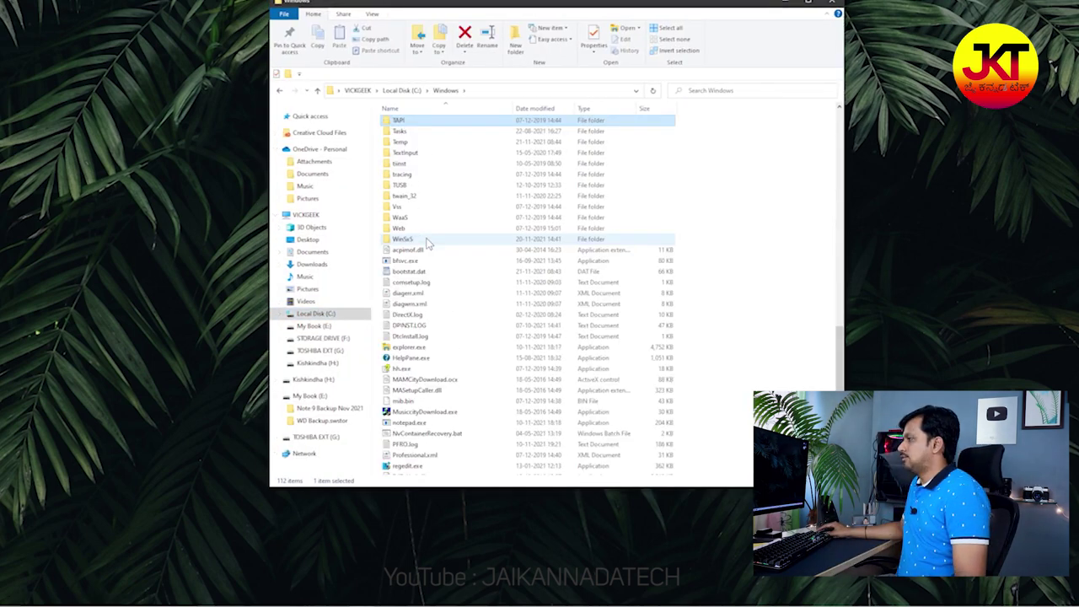
double_click(418, 143)
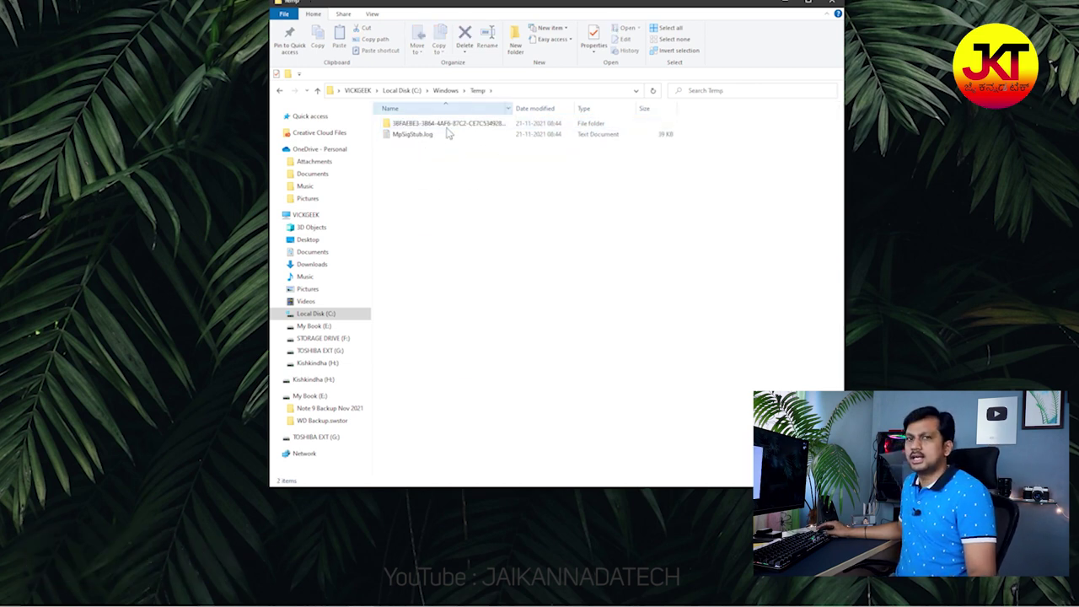
Step: Select both items in the Windows Temp folder and permanently delete them
left_click_drag(582, 191, 434, 125)
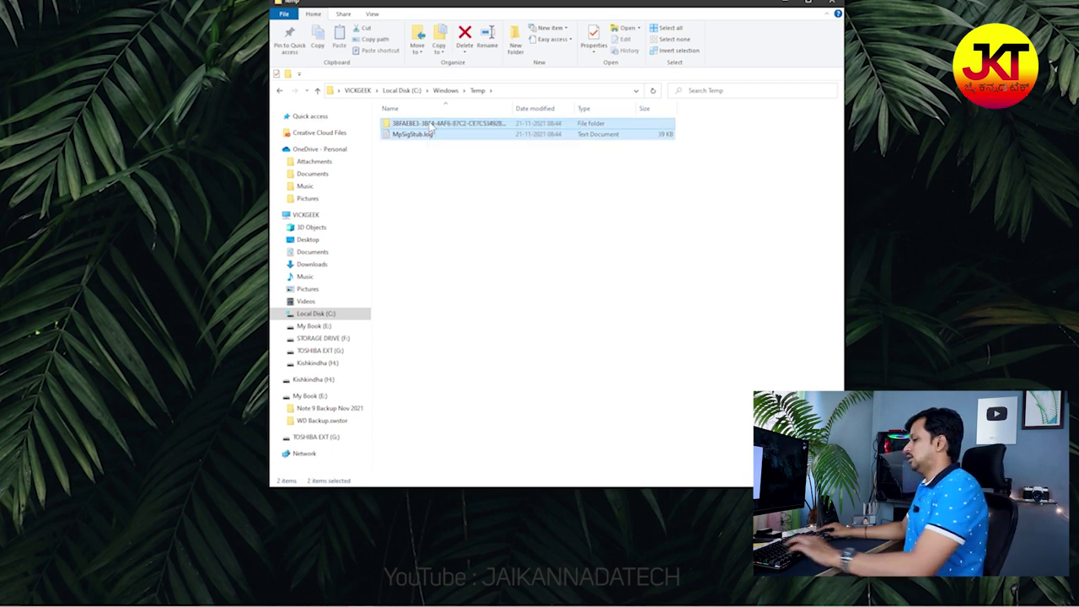
right_click(432, 126)
left_click(340, 294)
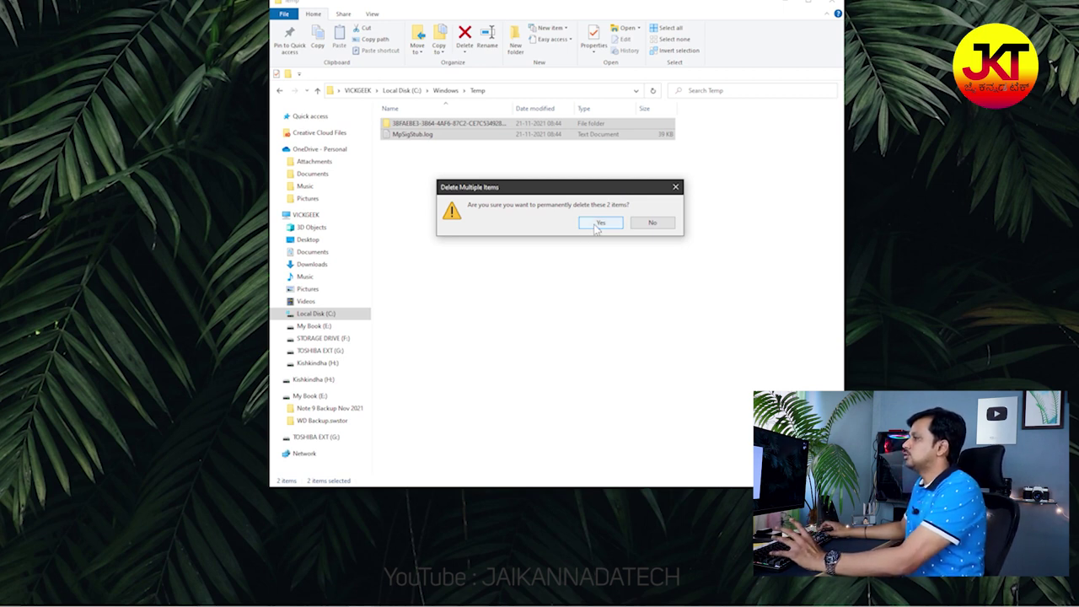
left_click(598, 223)
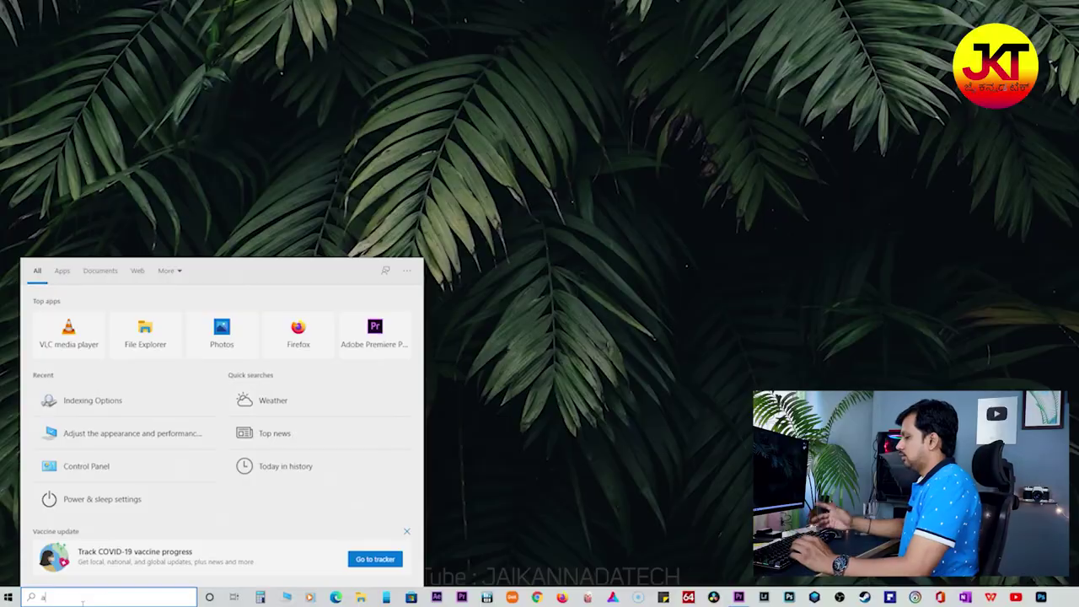
Step: Search Windows for "adjust" and open the settings for adjusting the appearance and performance of Windows
type("appear")
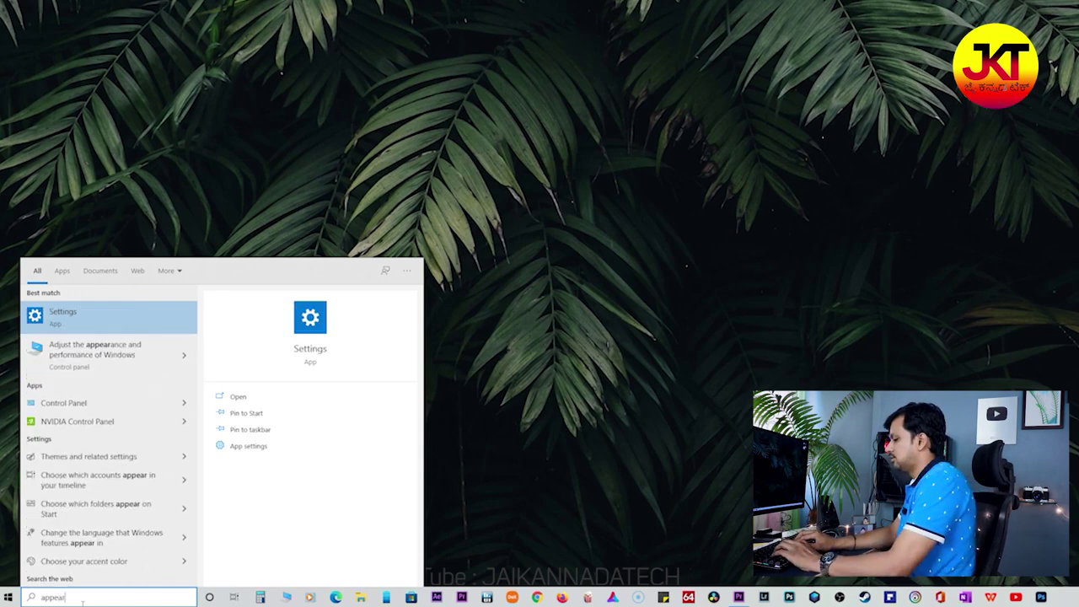
key("ctrl+a")
type("ad")
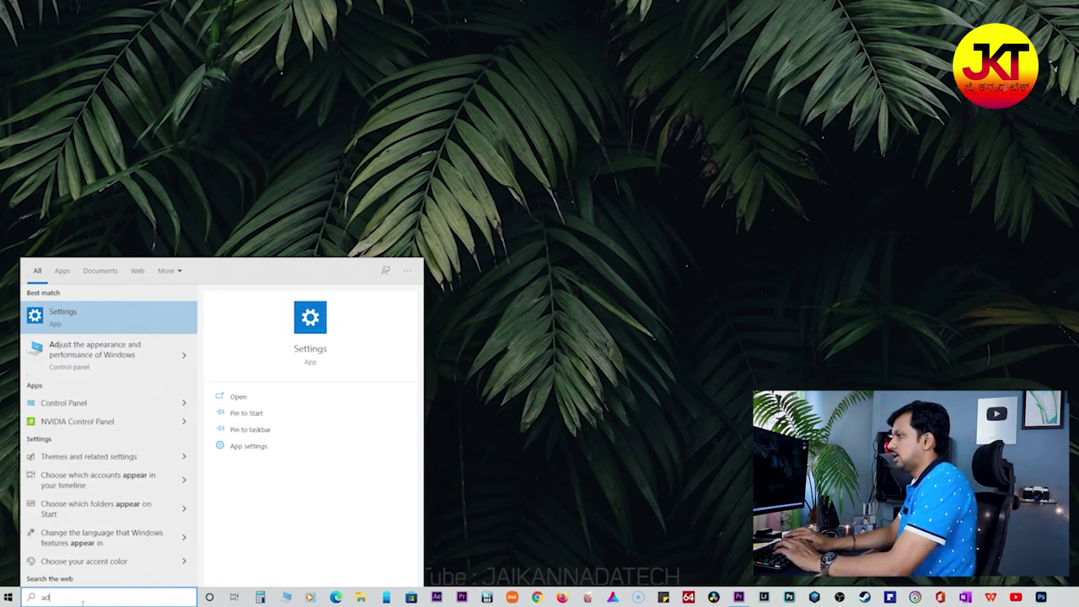
type("just")
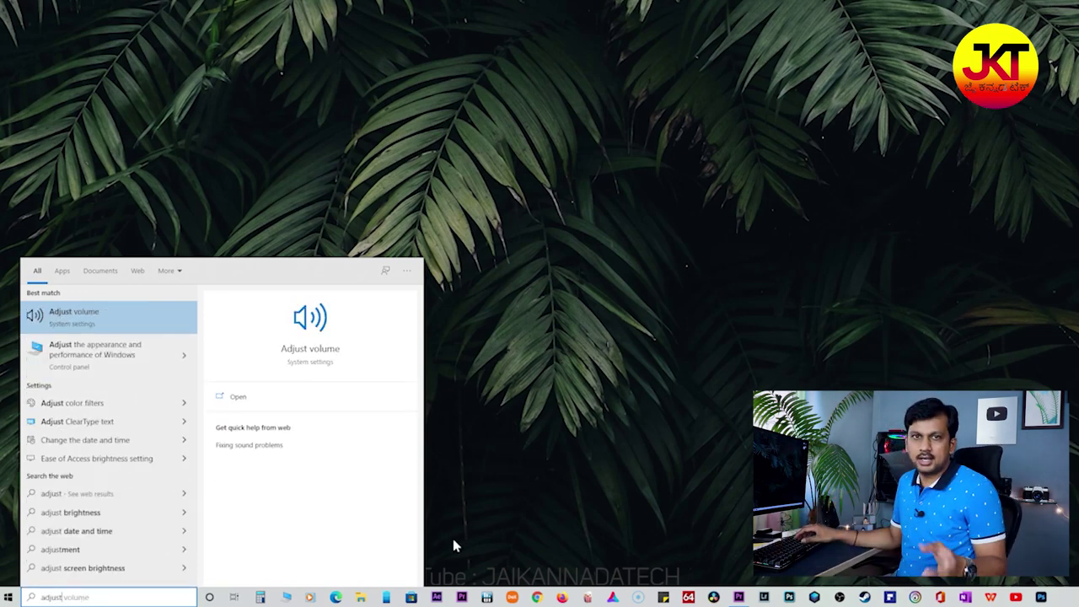
left_click(154, 348)
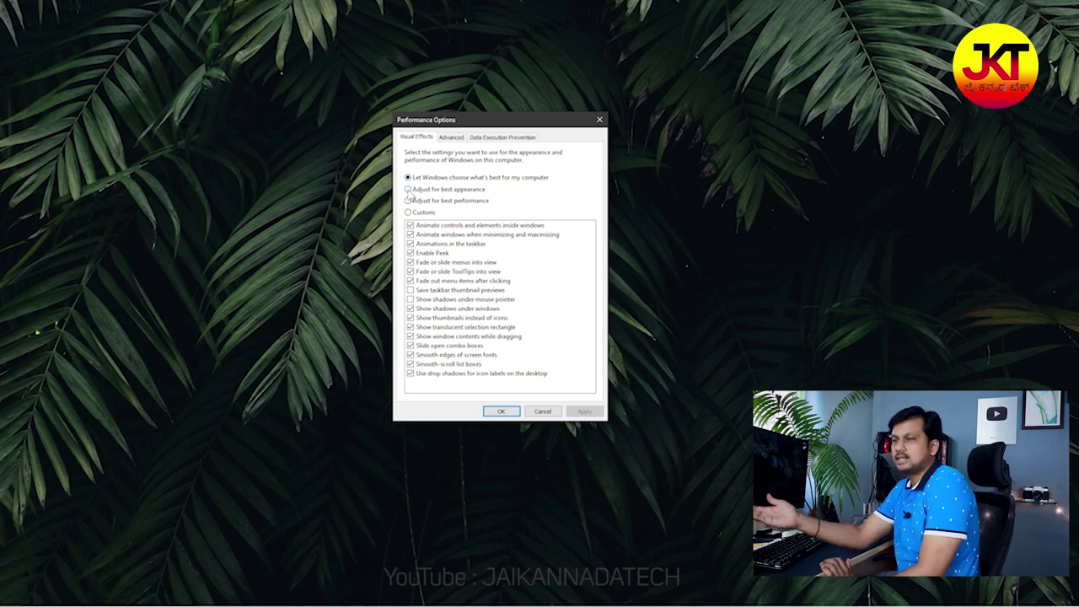
Step: Compare the best appearance and best performance presets for visual effects, ending with Adjust for best appearance selected
left_click(460, 191)
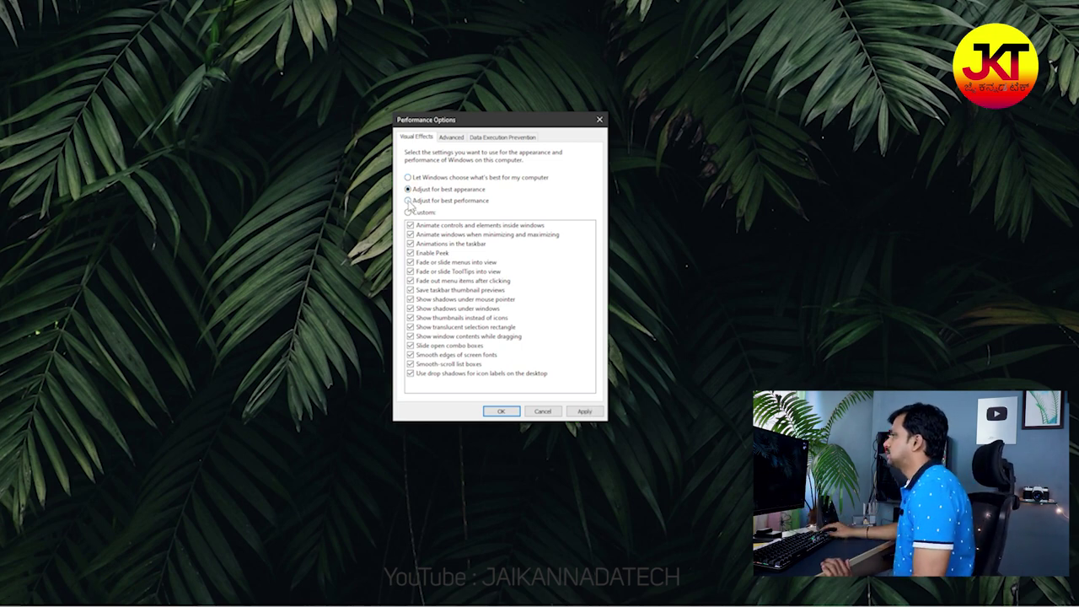
left_click(410, 205)
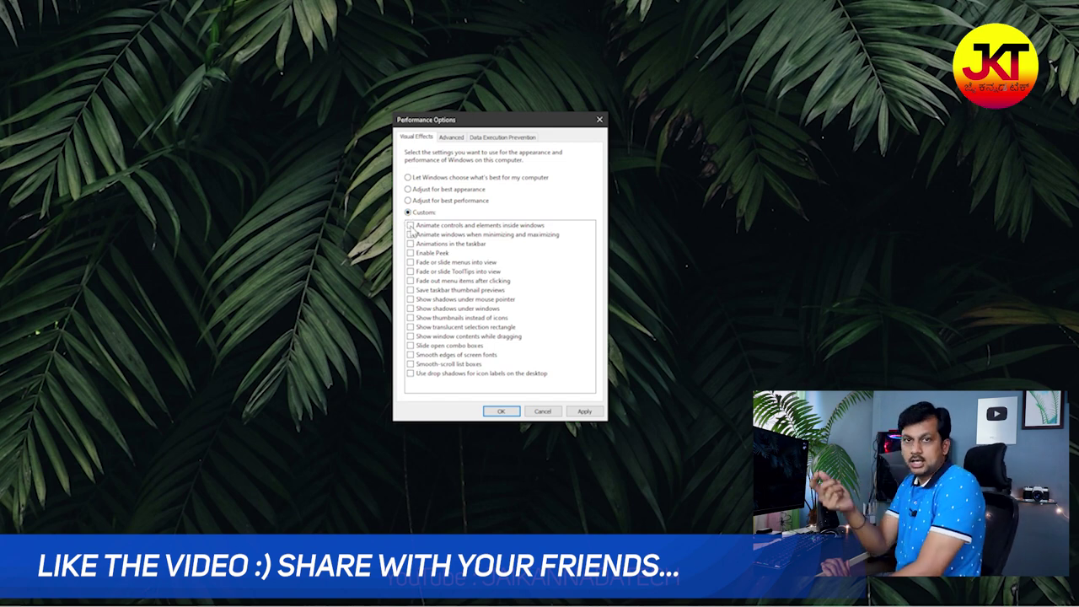
left_click(408, 190)
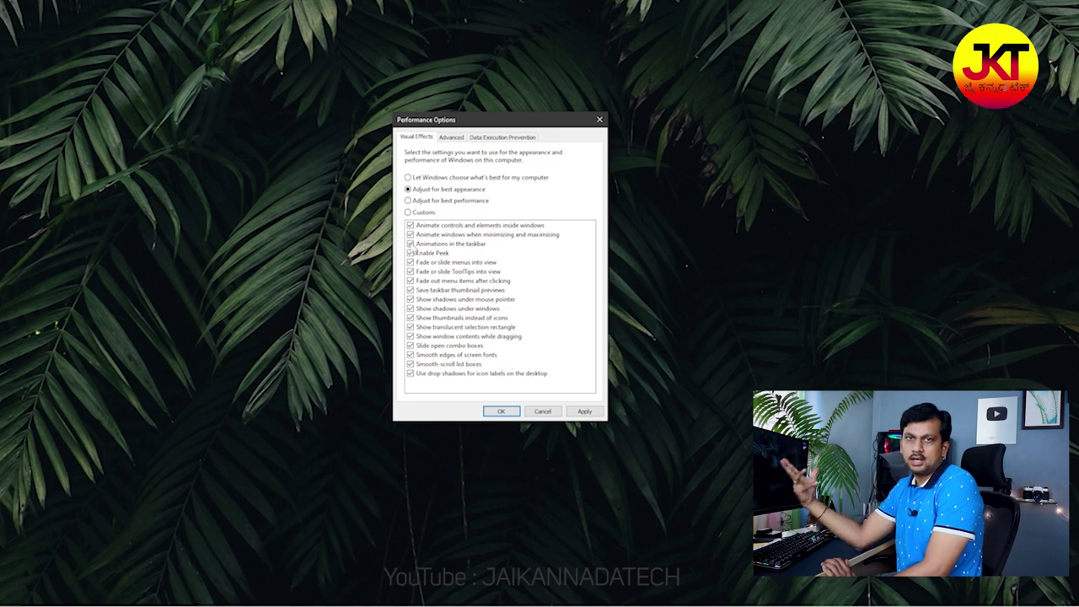
Step: Customise the visual effects by turning off Peek, menu and ToolTip fades, saved taskbar thumbnail previews, window shadows and thumbnails, and apply the selection
left_click(411, 253)
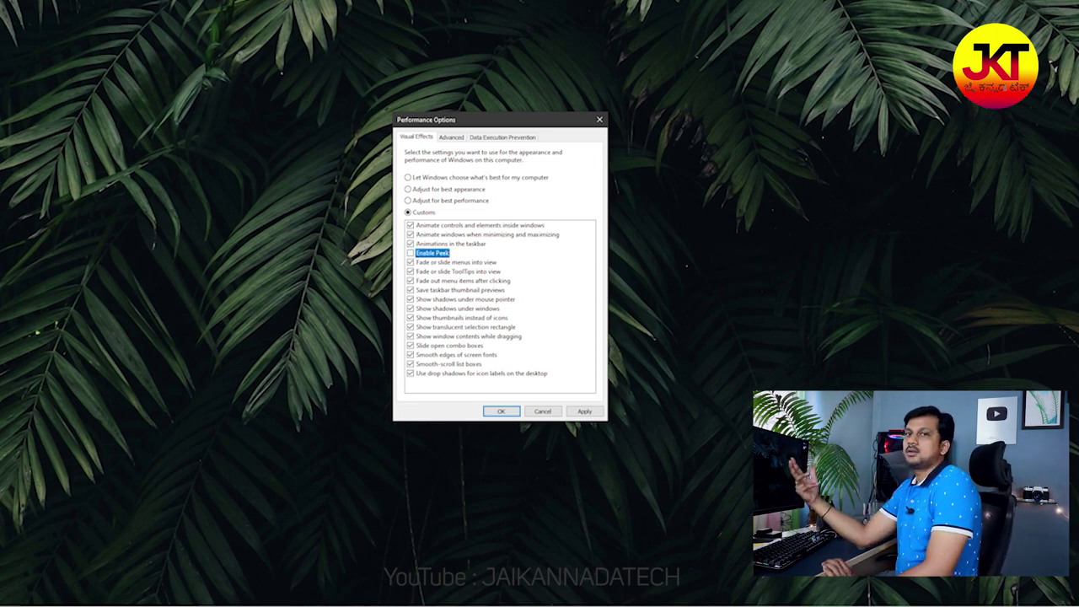
mouse_move(689, 598)
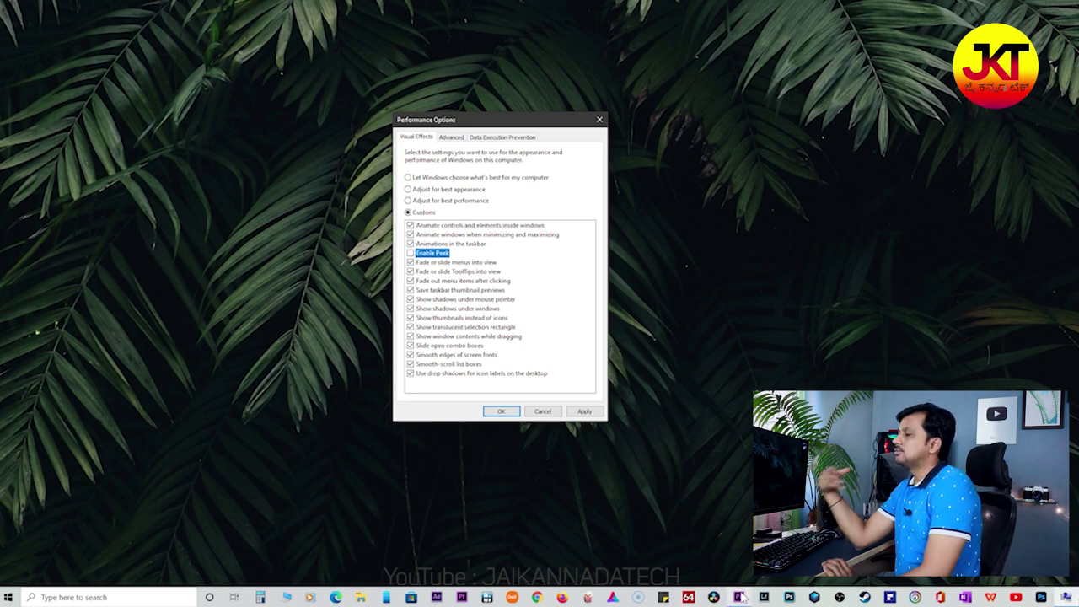
left_click(411, 262)
left_click(411, 271)
left_click(411, 281)
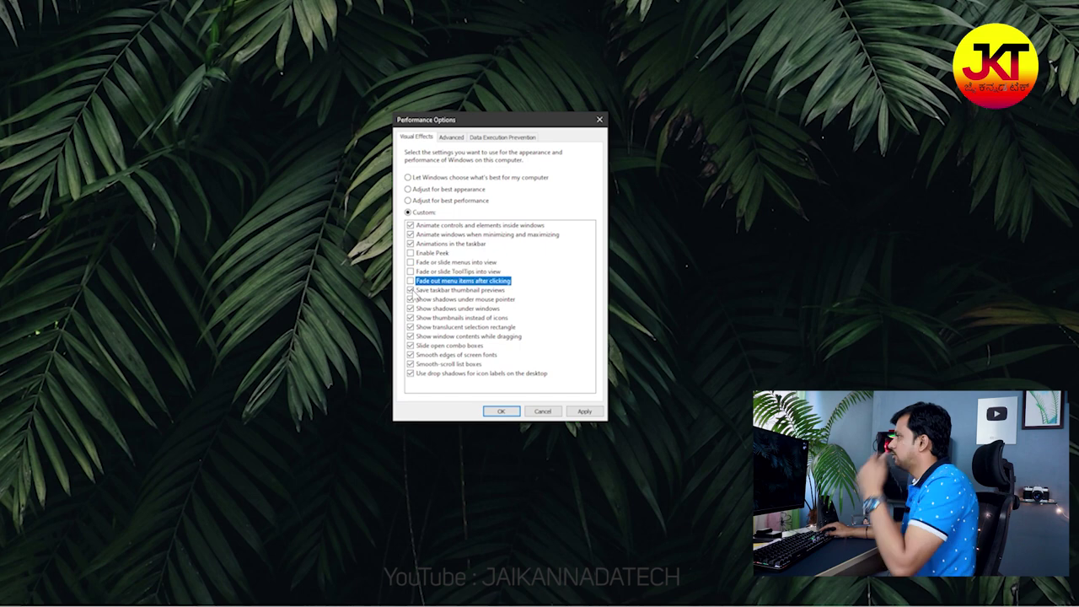
left_click(410, 290)
left_click(410, 300)
left_click(410, 308)
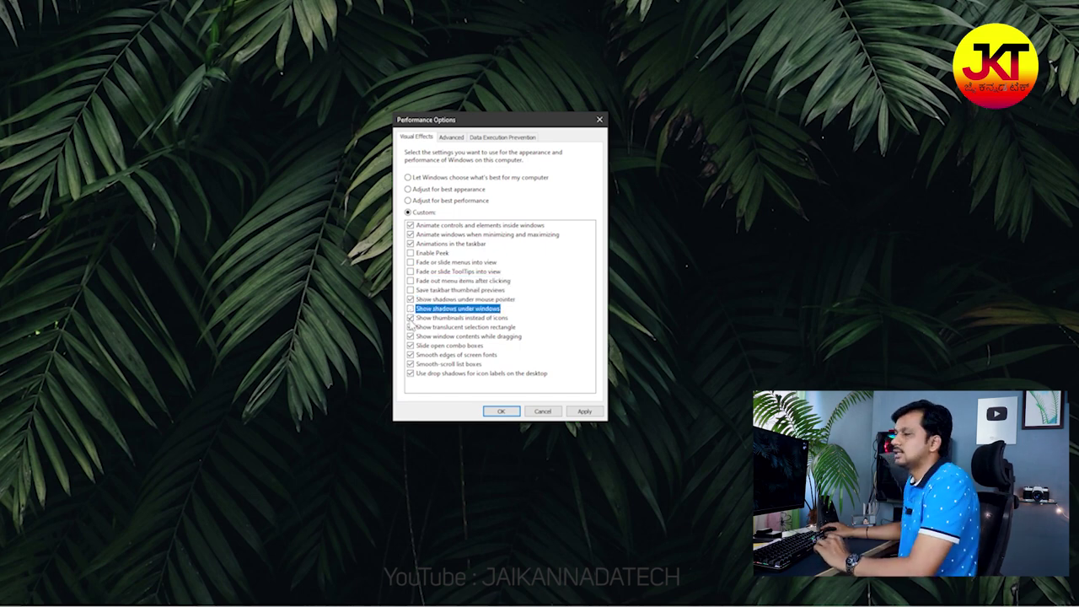
left_click(411, 318)
left_click(585, 412)
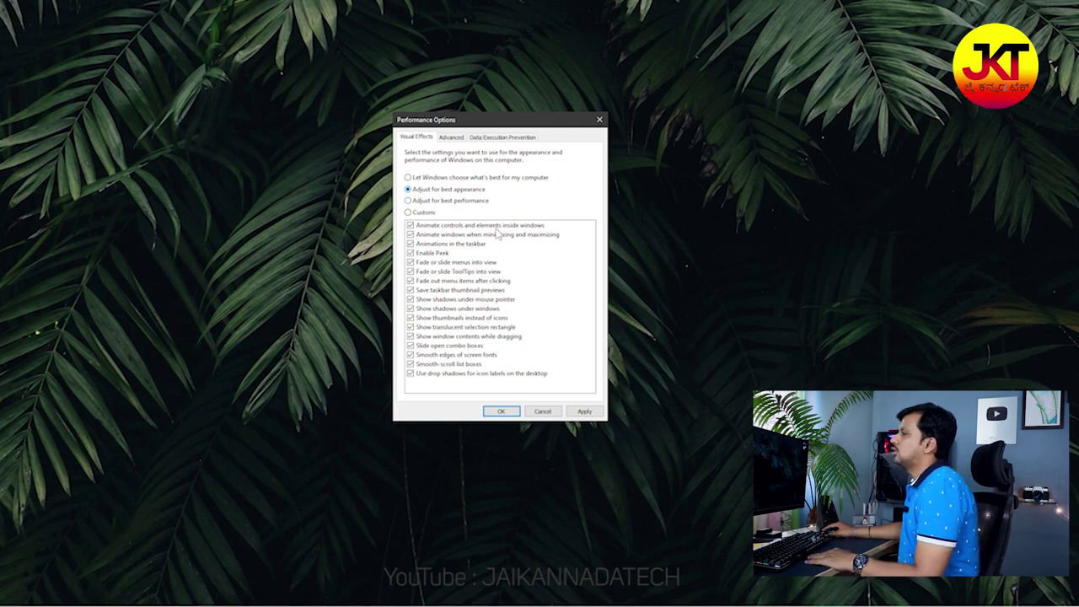
Step: Apply the Adjust for best appearance preset to the visual effects
left_click(584, 412)
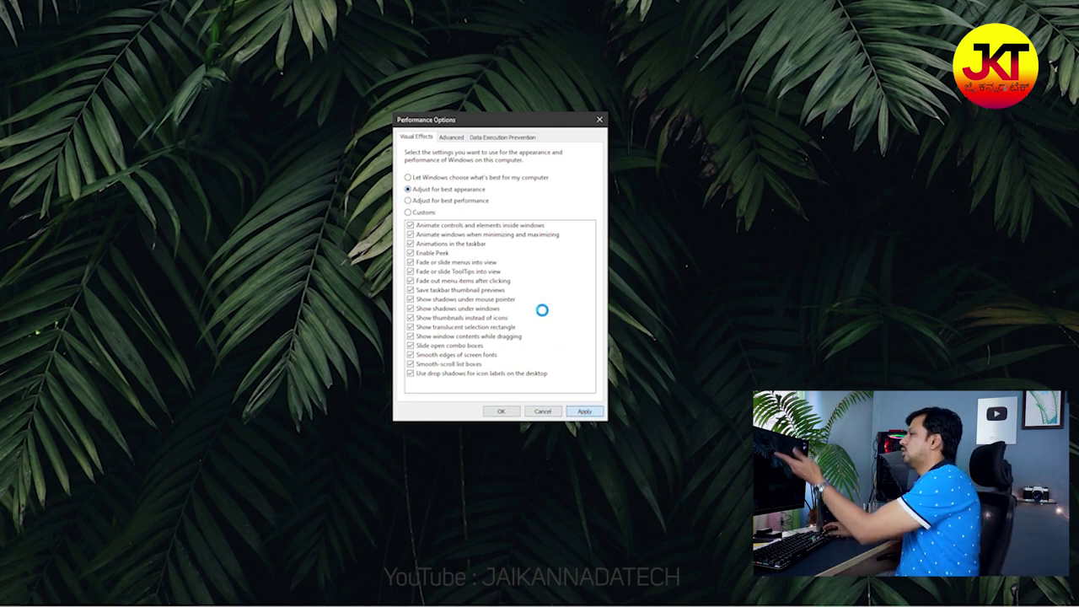